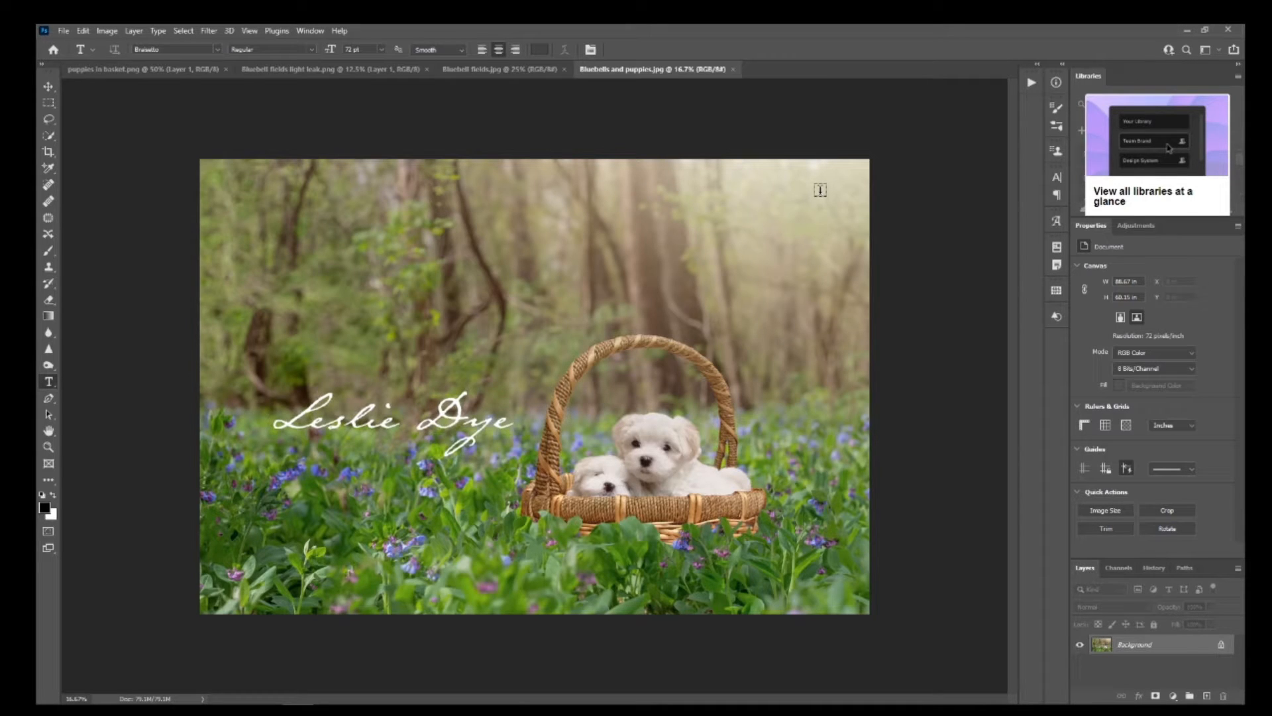
# - Switch to Creative Cloud Desktop to view the photography apps, and return to Photoshop
pyautogui.moveTo(414, 710)
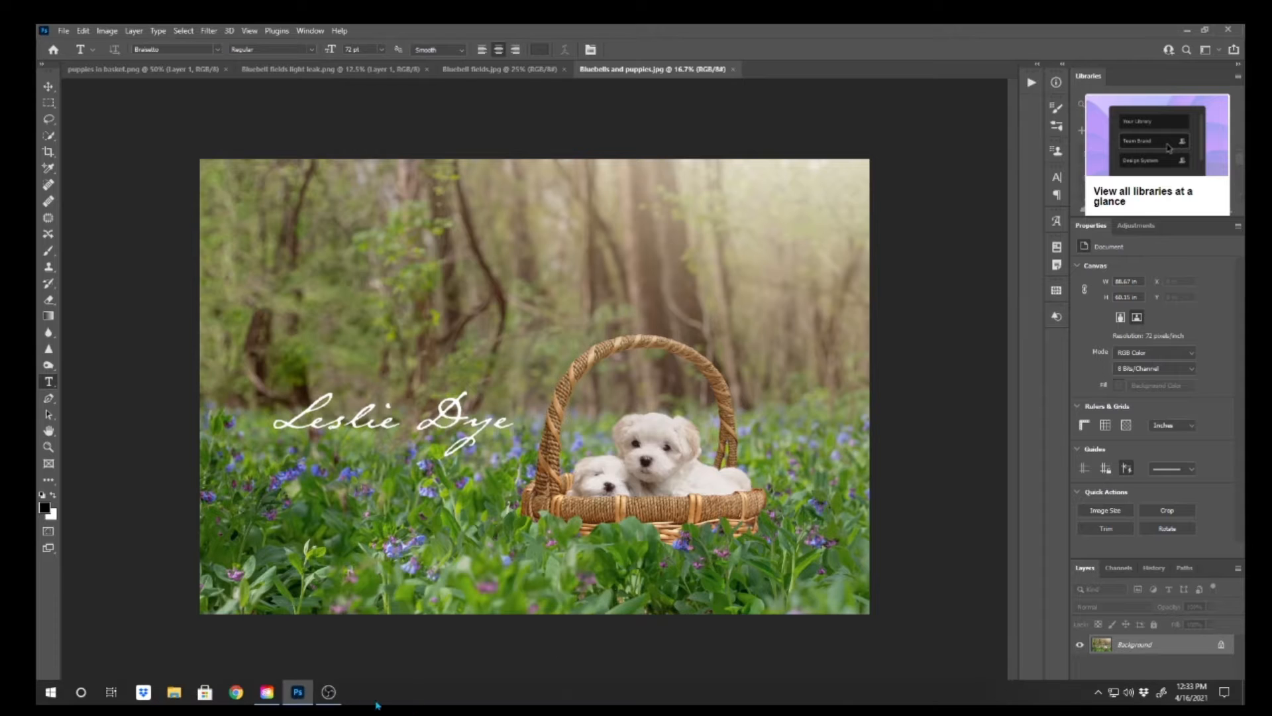
pyautogui.click(266, 692)
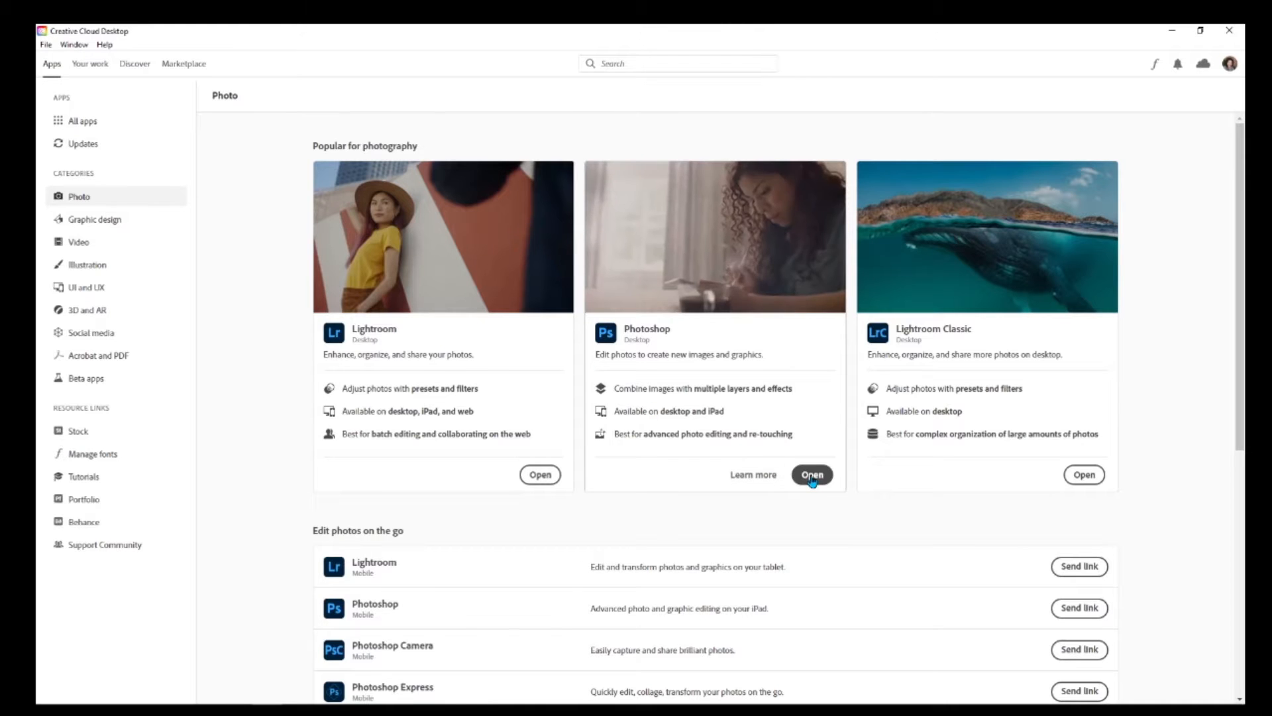
pyautogui.click(1173, 32)
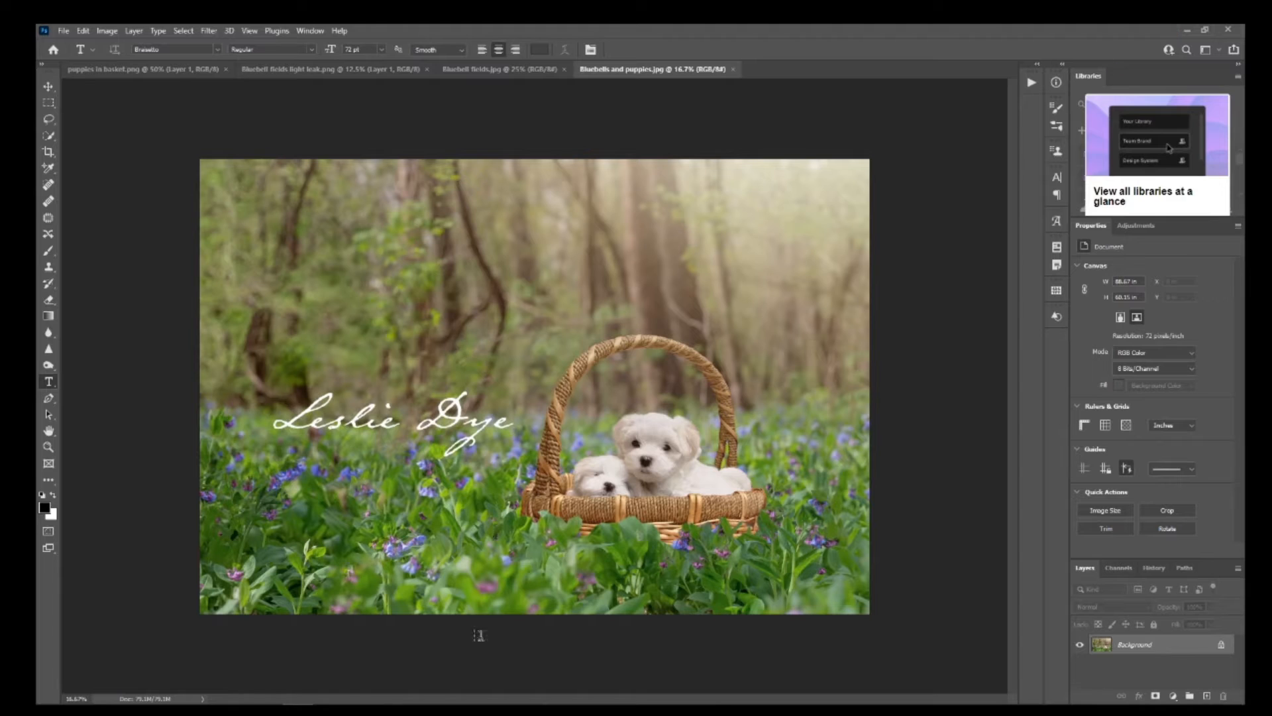
# - Look through the open source images: Bluebell fields.jpg, Bluebell fields light leak.png and puppies in basket.png
pyautogui.click(475, 70)
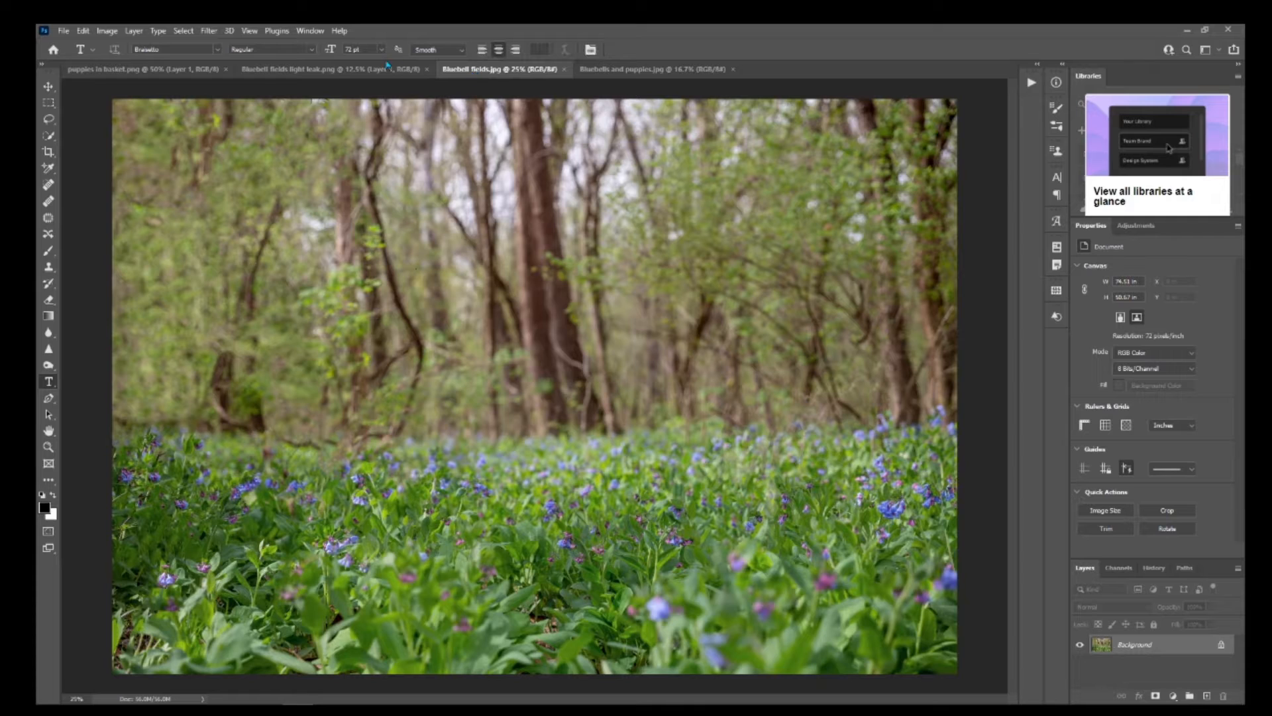
pyautogui.click(330, 73)
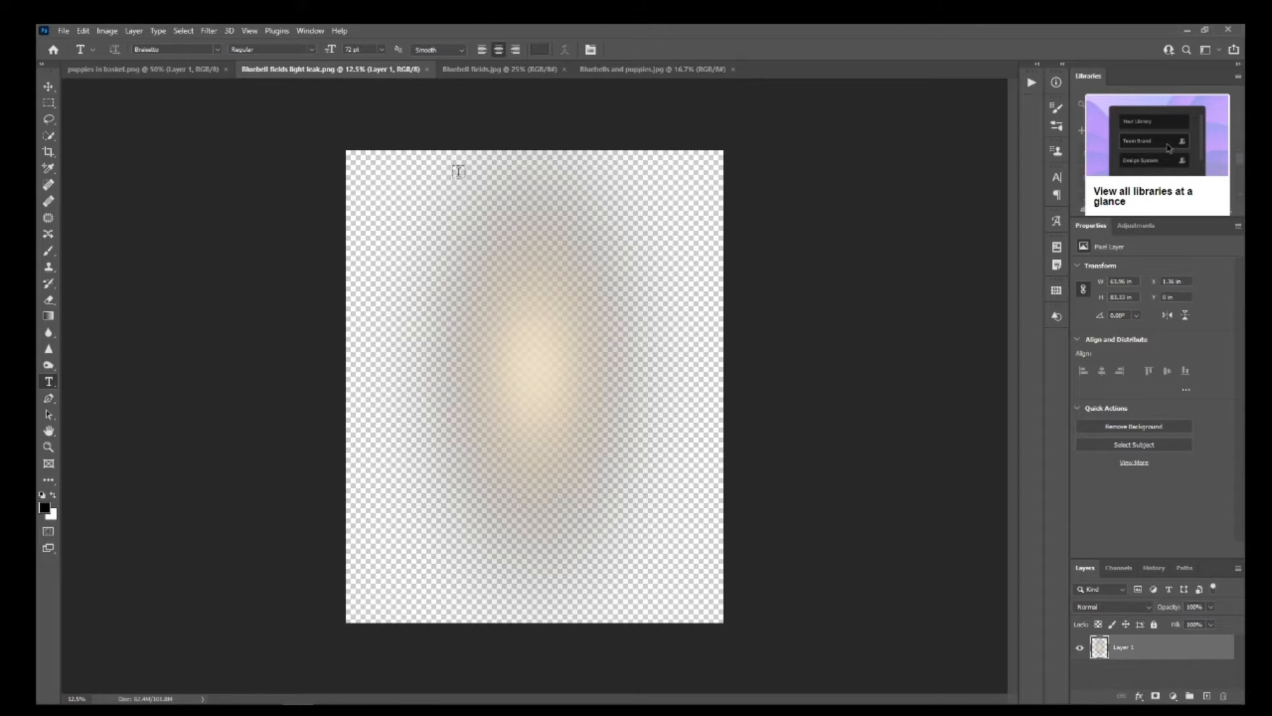
pyautogui.click(146, 72)
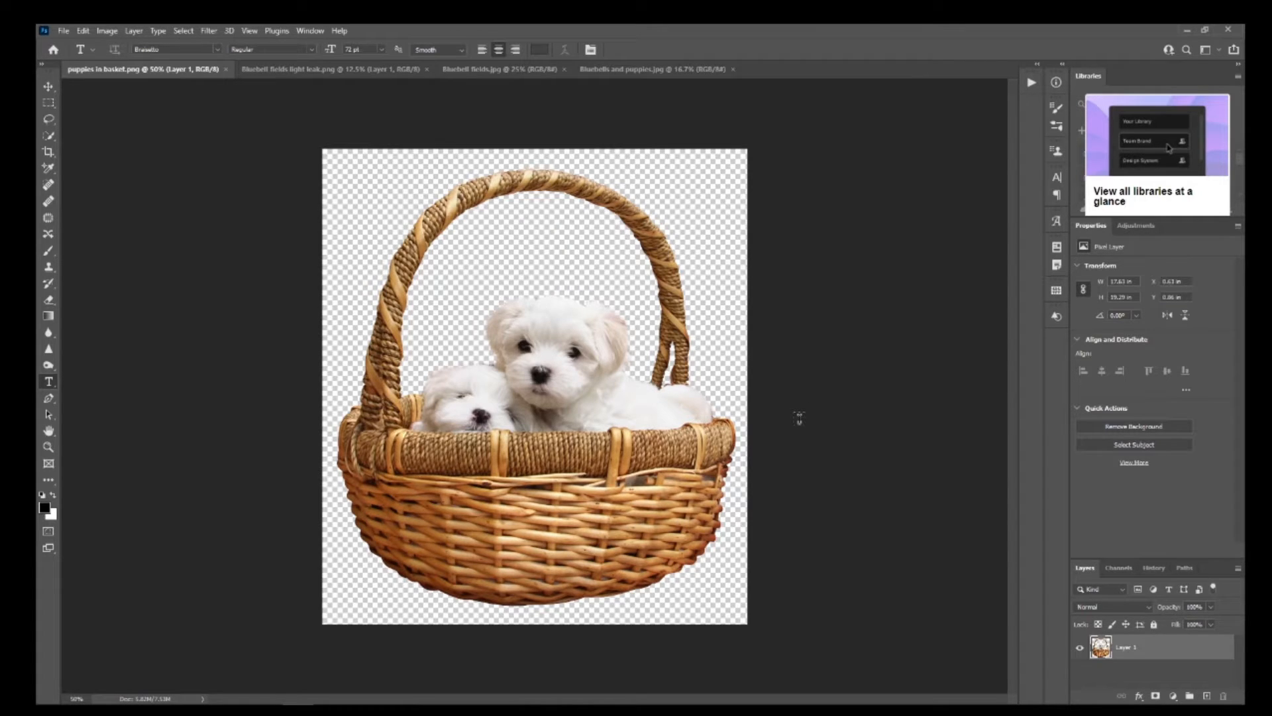
# - Convert puppies in basket.png to the Working RGB - sRGB IEC61966-2.1 profile and activate the Move tool
pyautogui.click(49, 87)
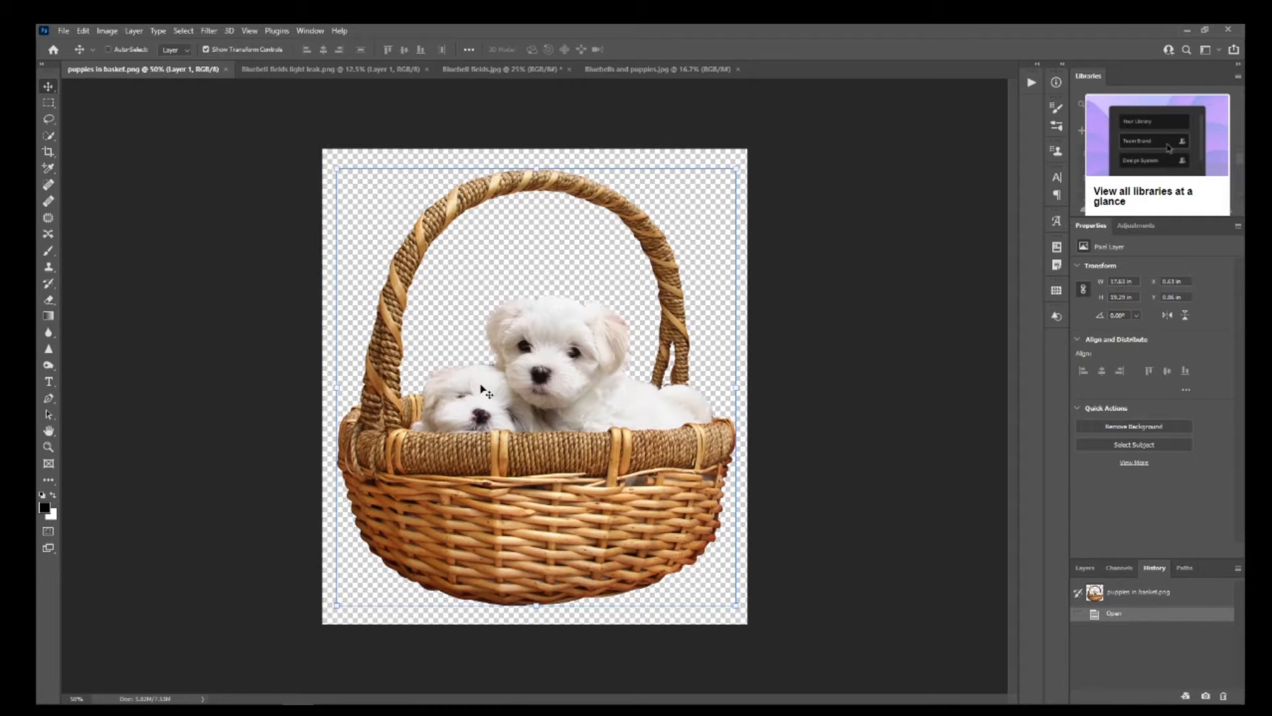
pyautogui.click(64, 32)
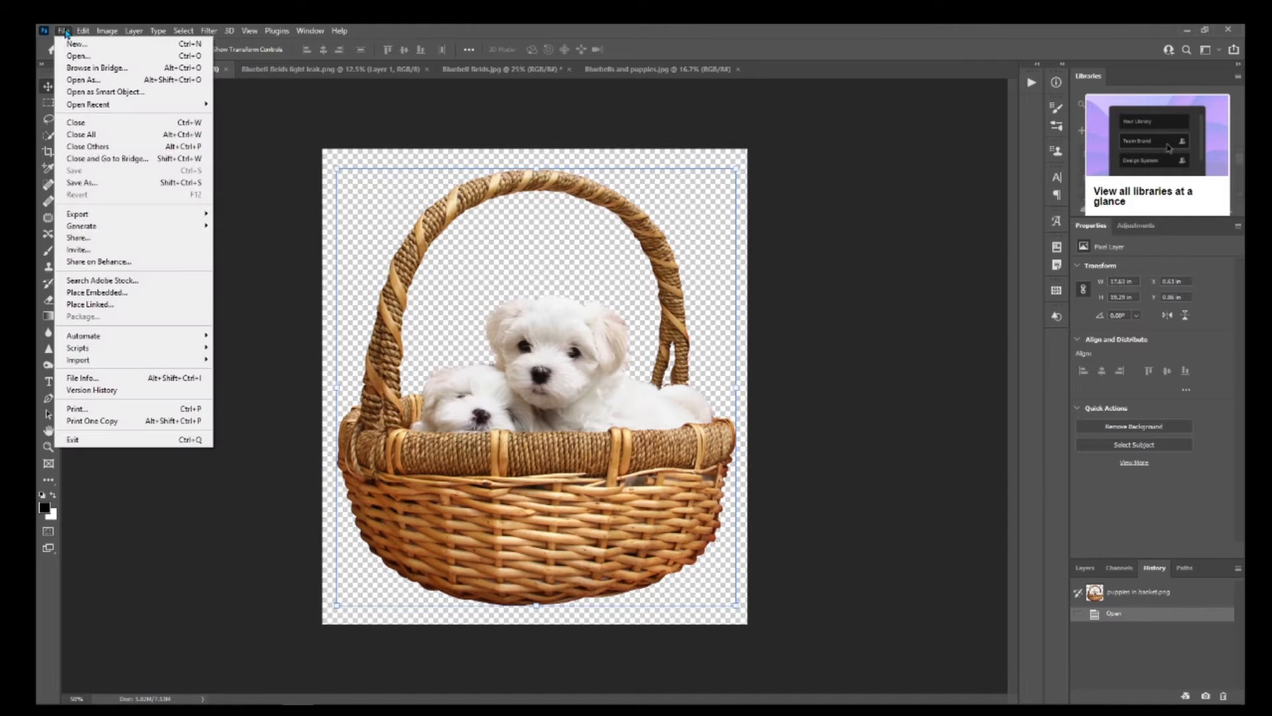
pyautogui.moveTo(80, 33)
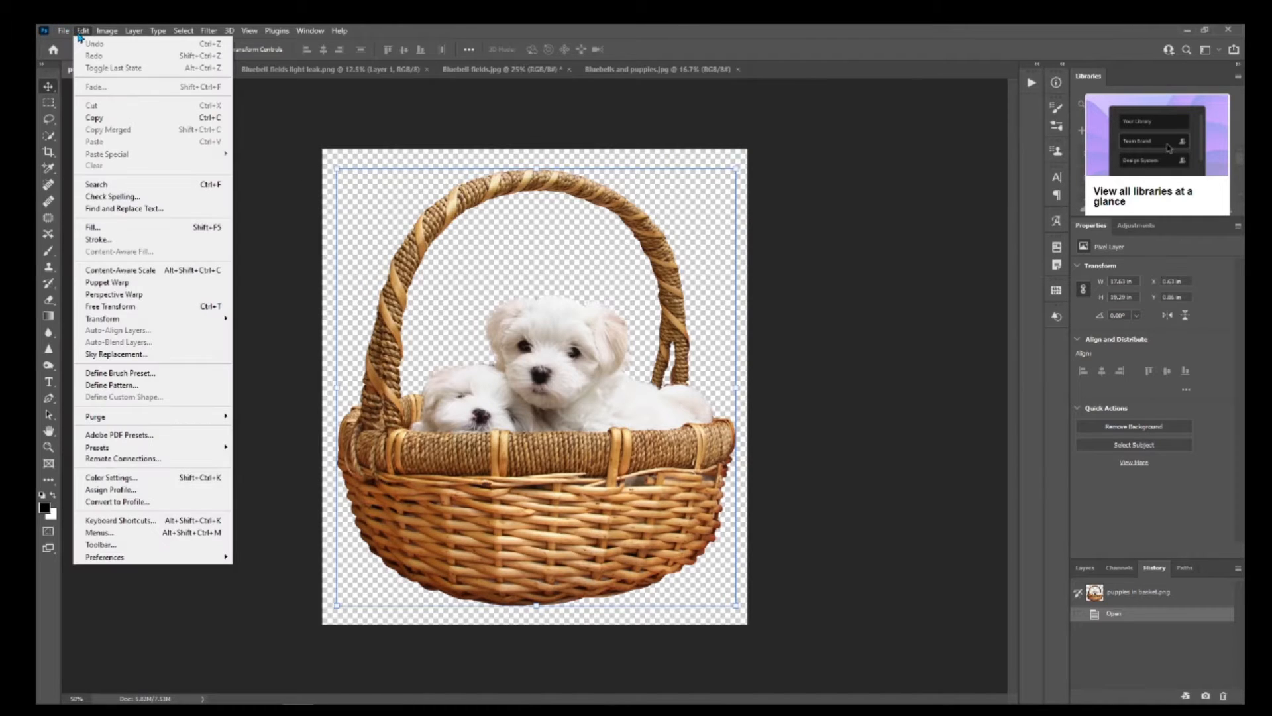
pyautogui.click(152, 502)
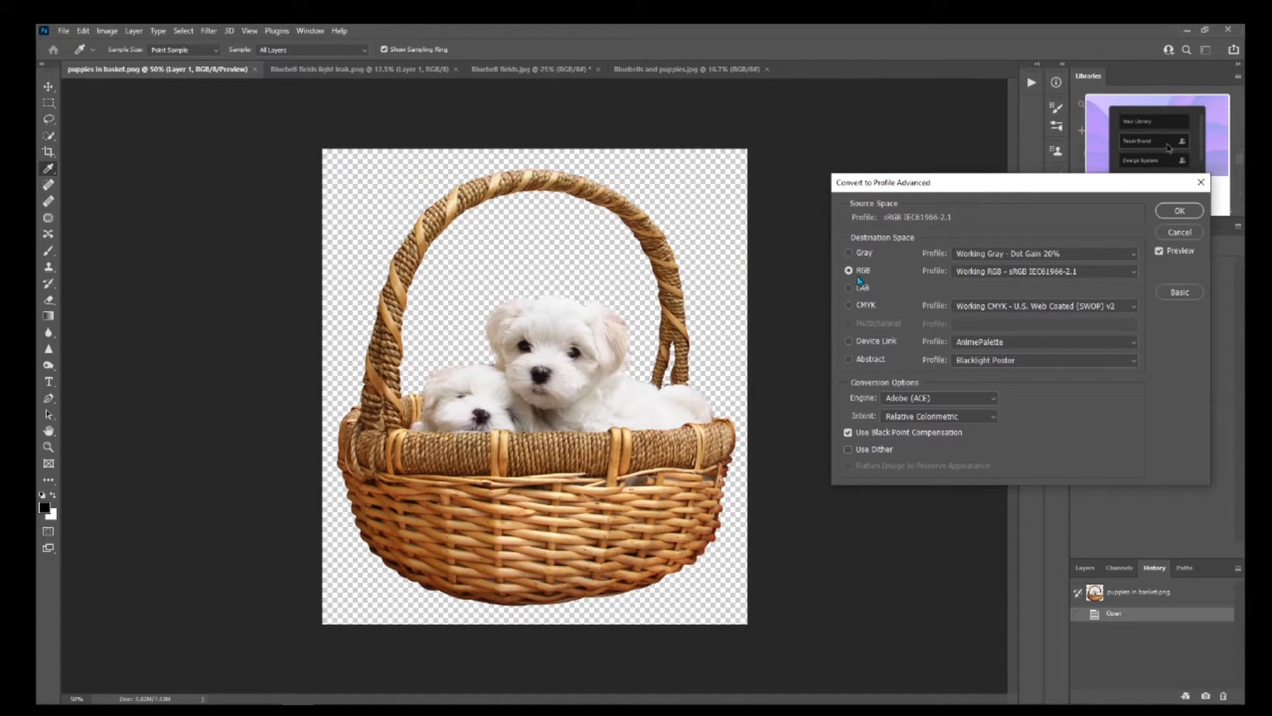
pyautogui.click(1170, 210)
pyautogui.press('v')
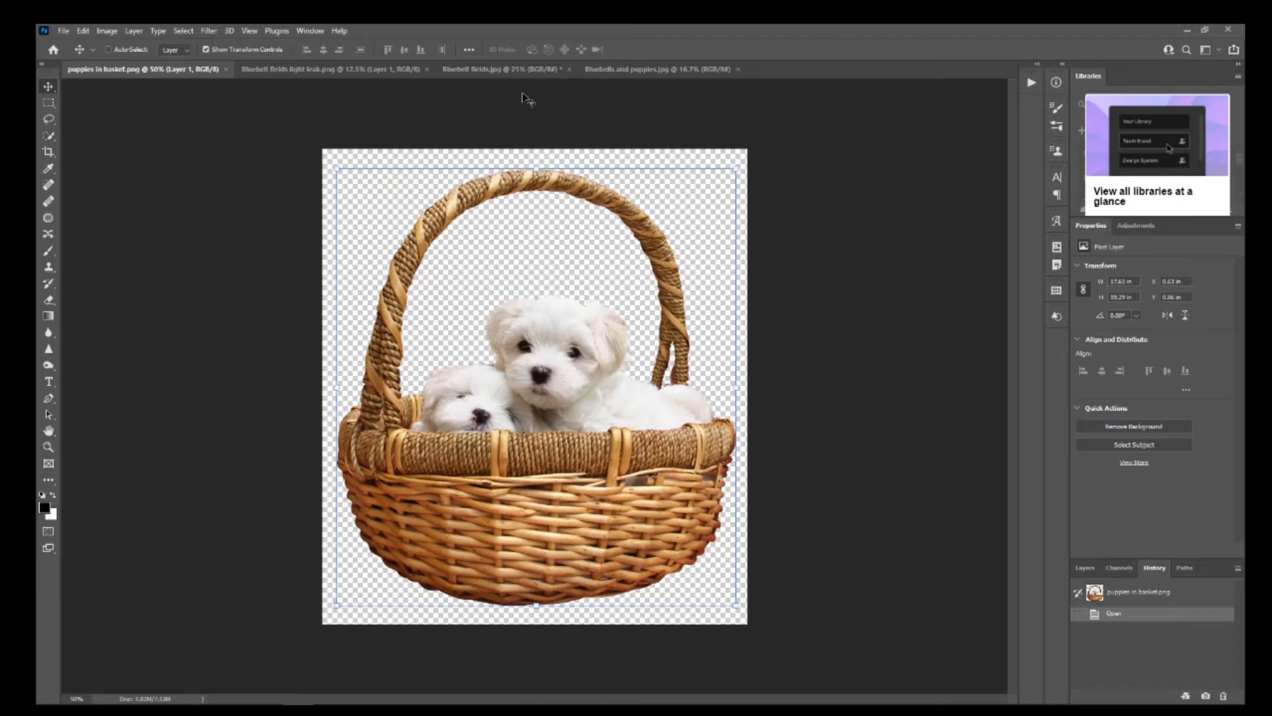
# - Convert Bluebell fields.jpg to the Working RGB - sRGB IEC61966-2.1 color profile
pyautogui.click(516, 69)
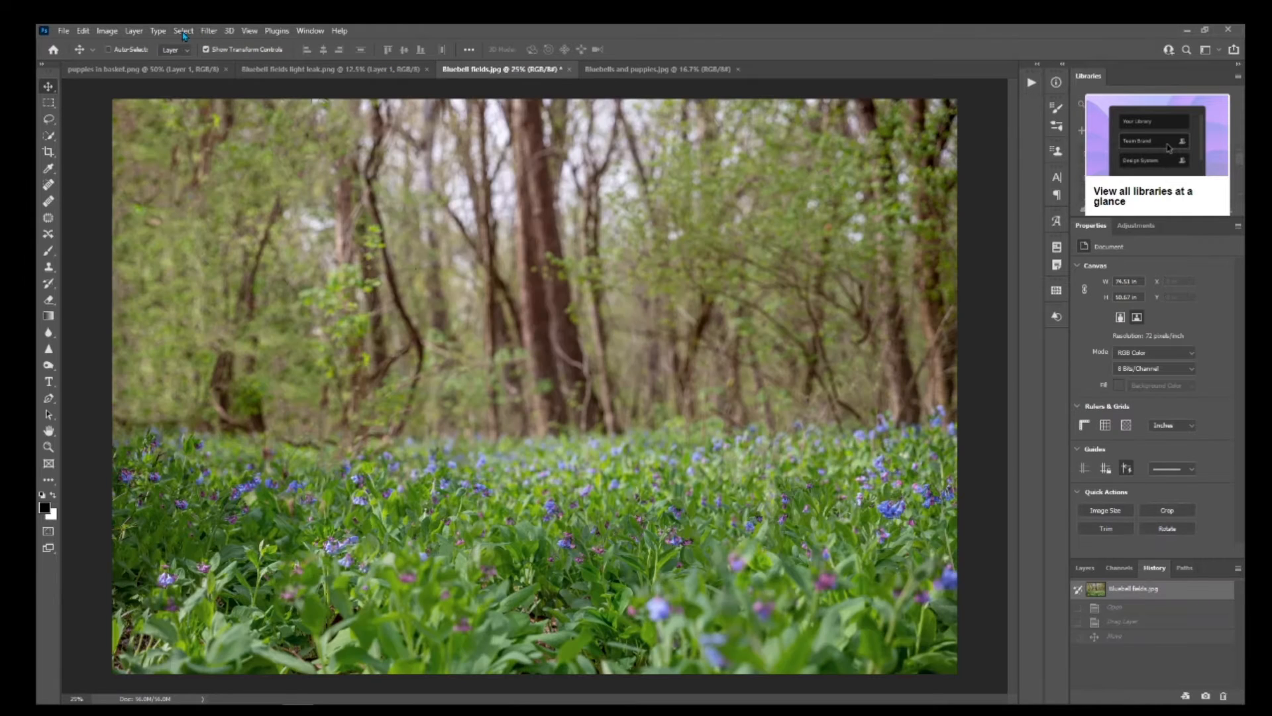
pyautogui.click(82, 31)
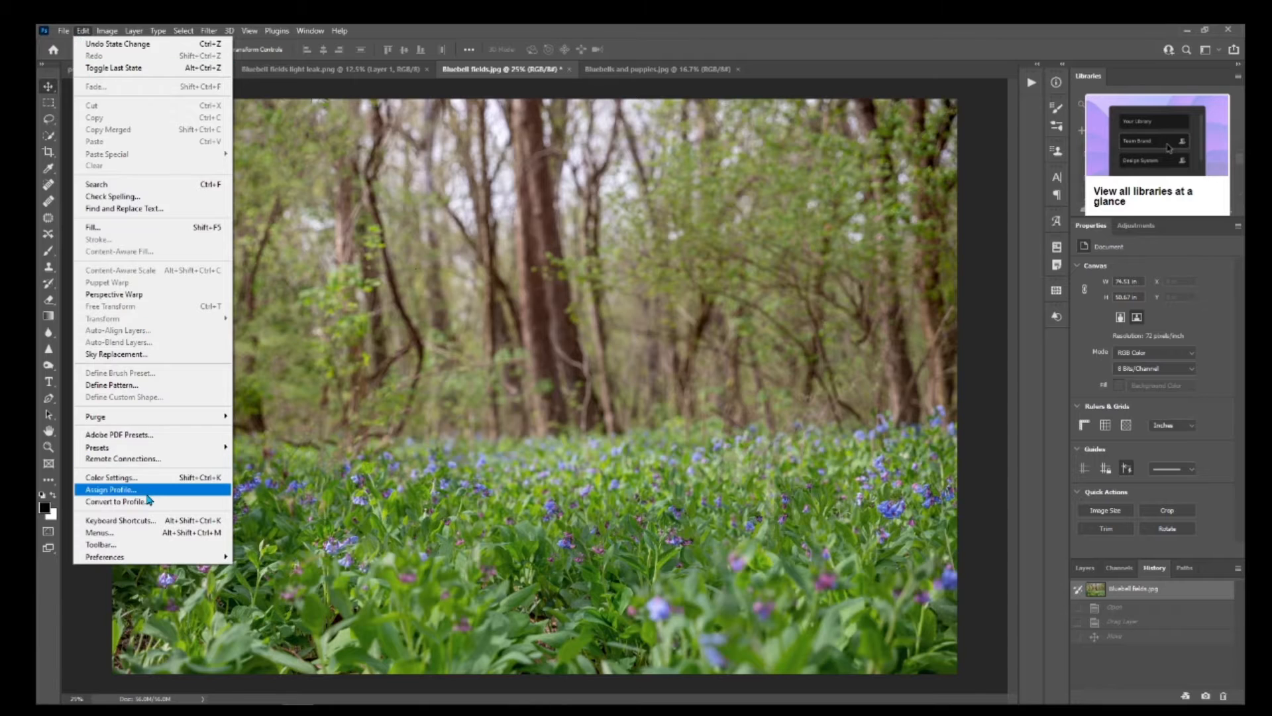
pyautogui.click(116, 501)
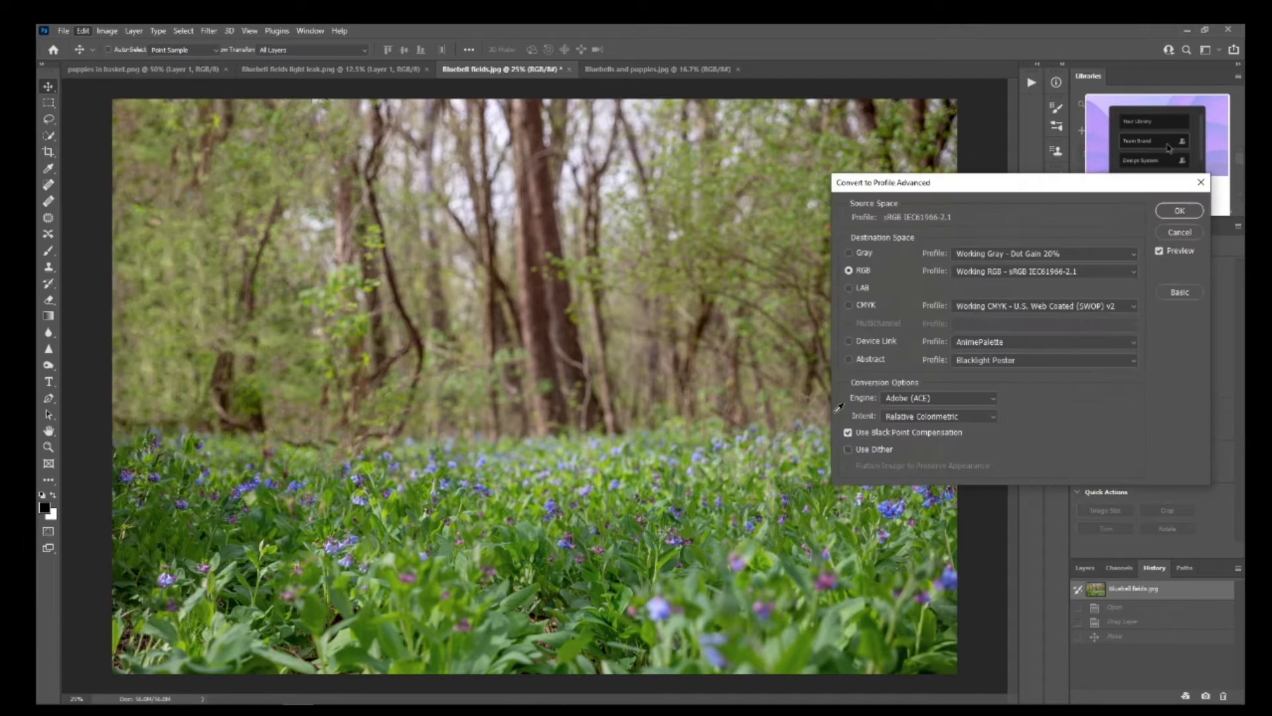
pyautogui.click(1170, 212)
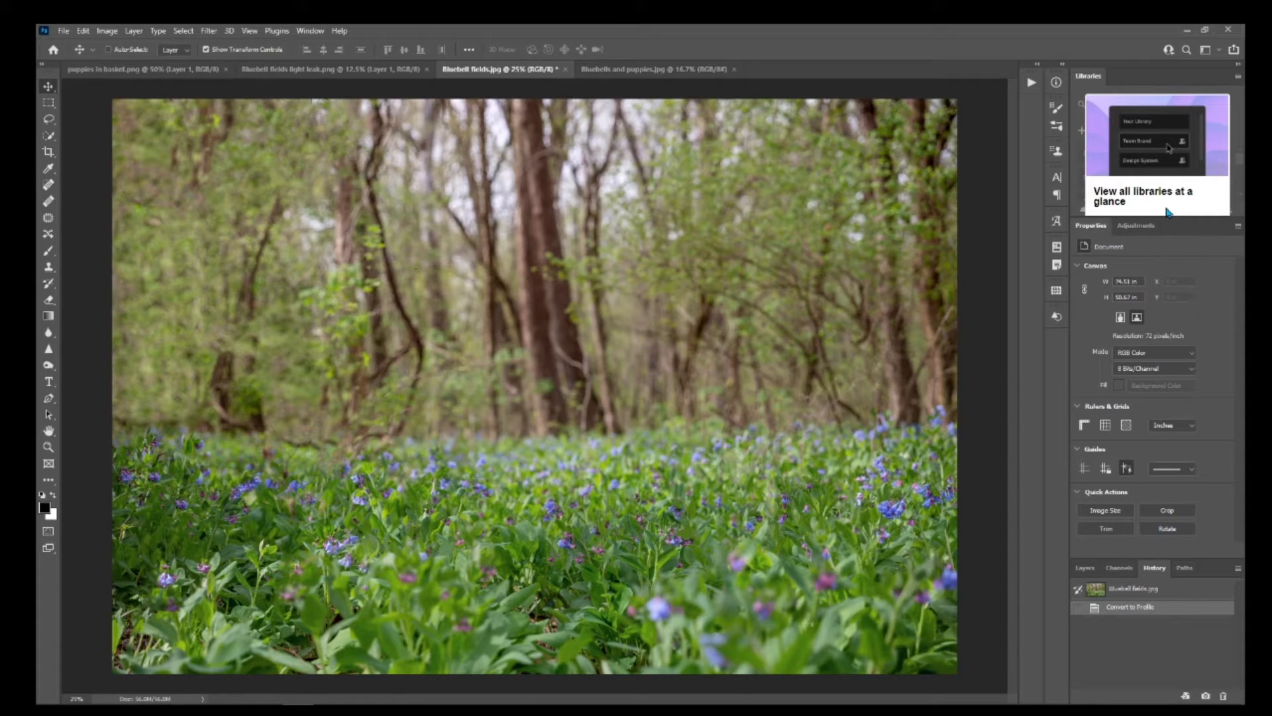
# - Bring the puppies in basket layer into Bluebell fields.jpg and place it among the flowers, just below the image centre
pyautogui.click(143, 69)
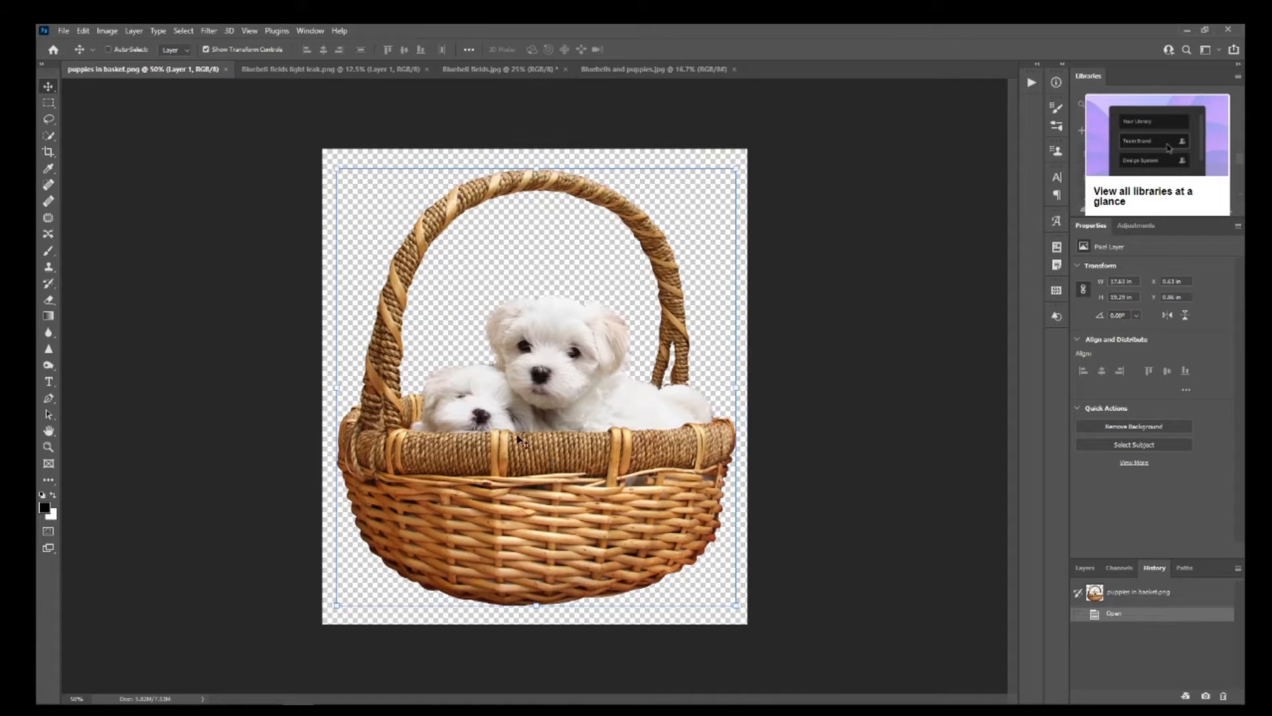
pyautogui.moveTo(519, 439); pyautogui.dragTo(599, 462)
pyautogui.moveTo(628, 512); pyautogui.dragTo(586, 539)
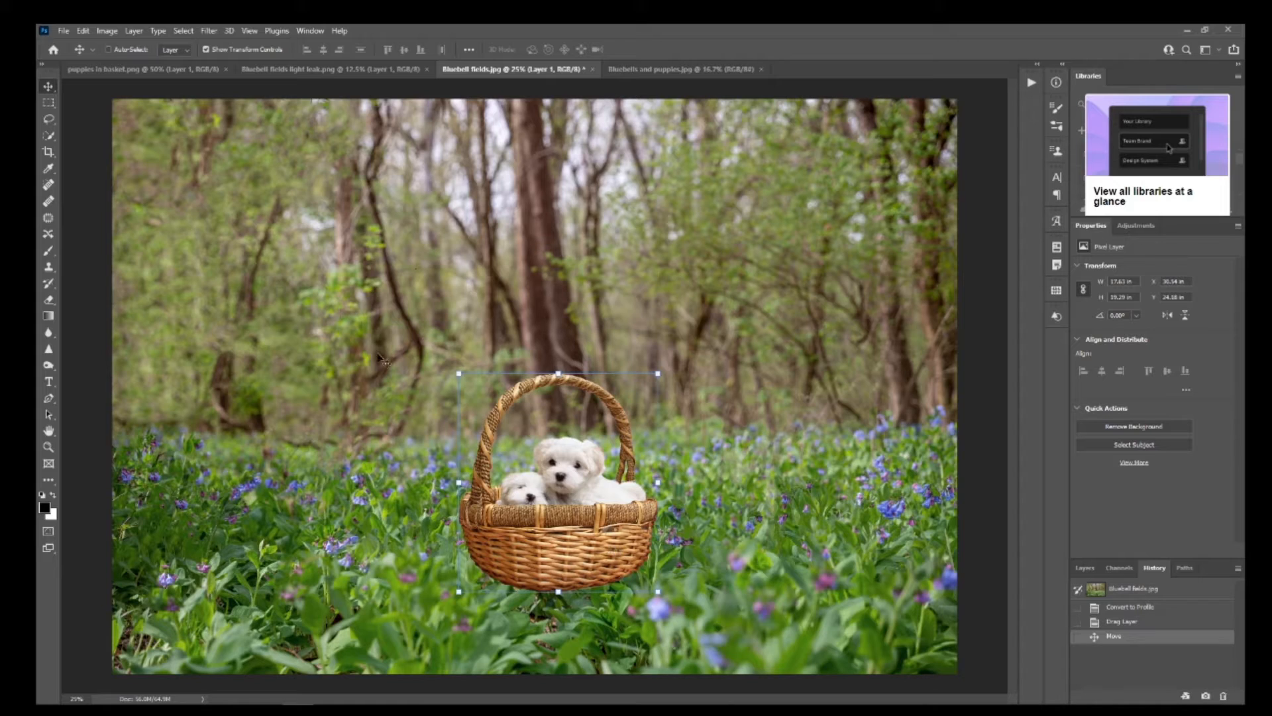
# - Scale the puppy basket layer proportionally to about 106% and apply the transform
pyautogui.moveTo(459, 374); pyautogui.dragTo(542, 466)
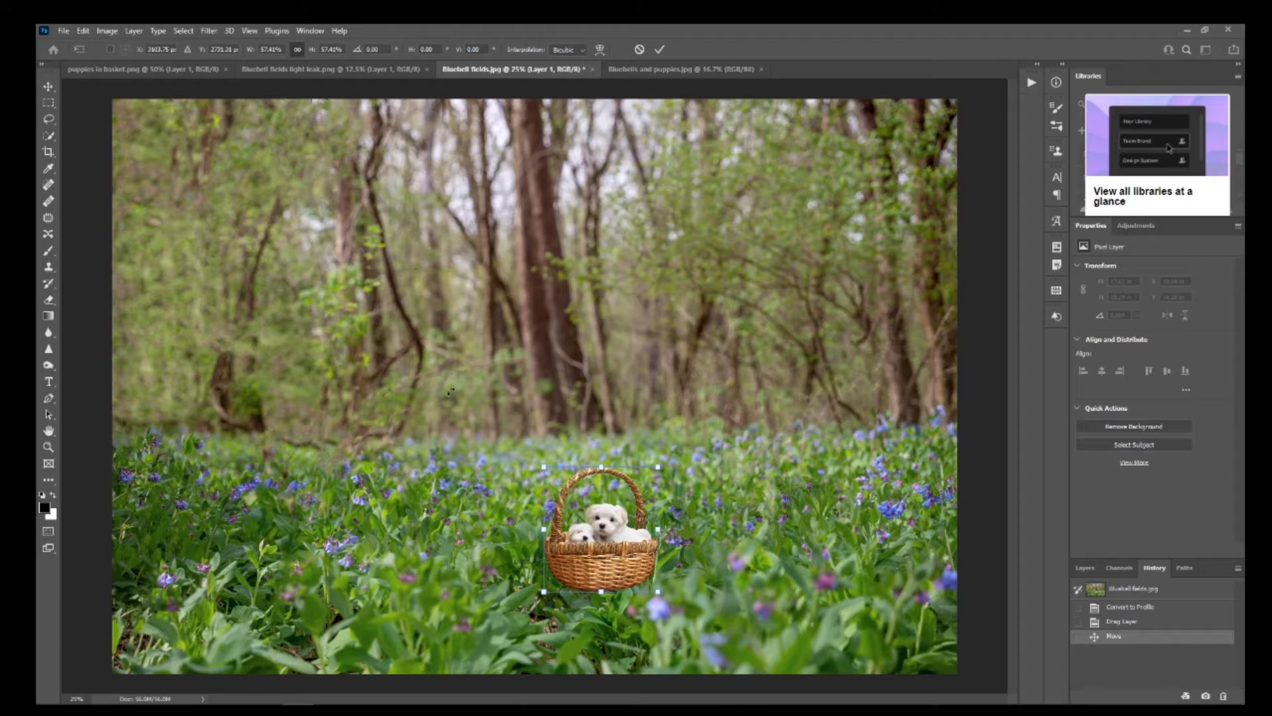
pyautogui.moveTo(542, 467); pyautogui.dragTo(431, 373)
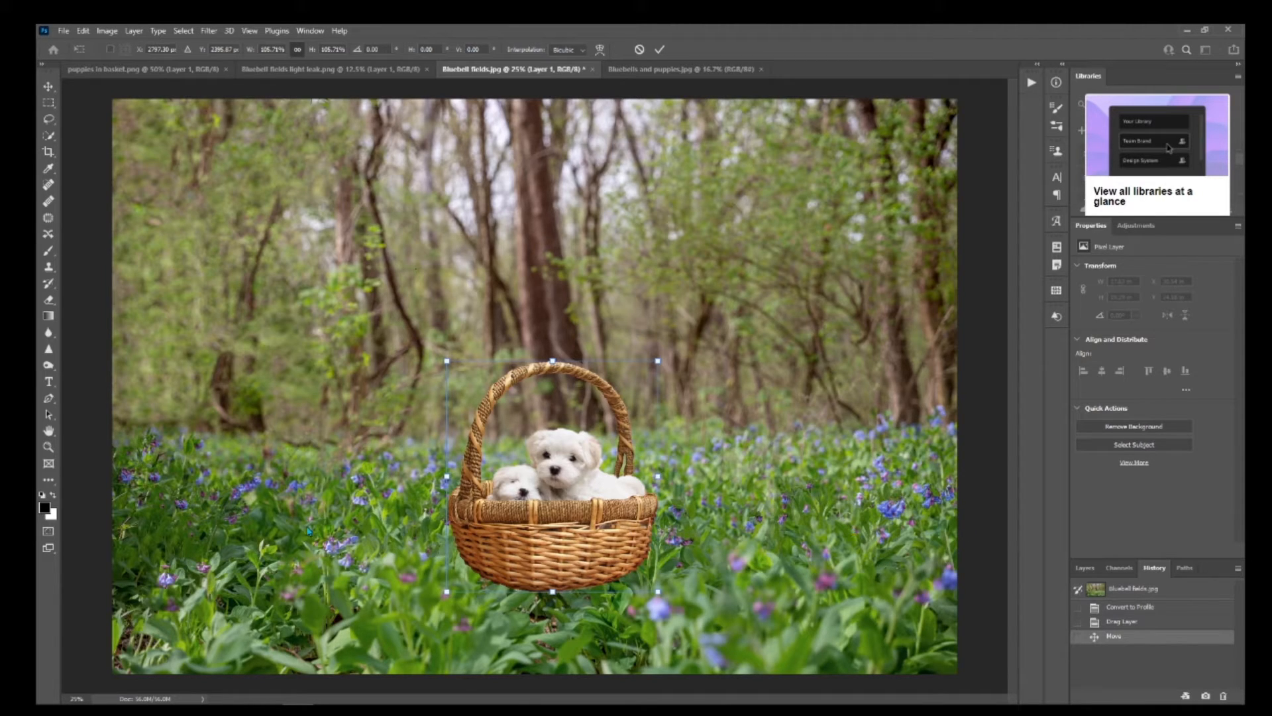
pyautogui.click(660, 49)
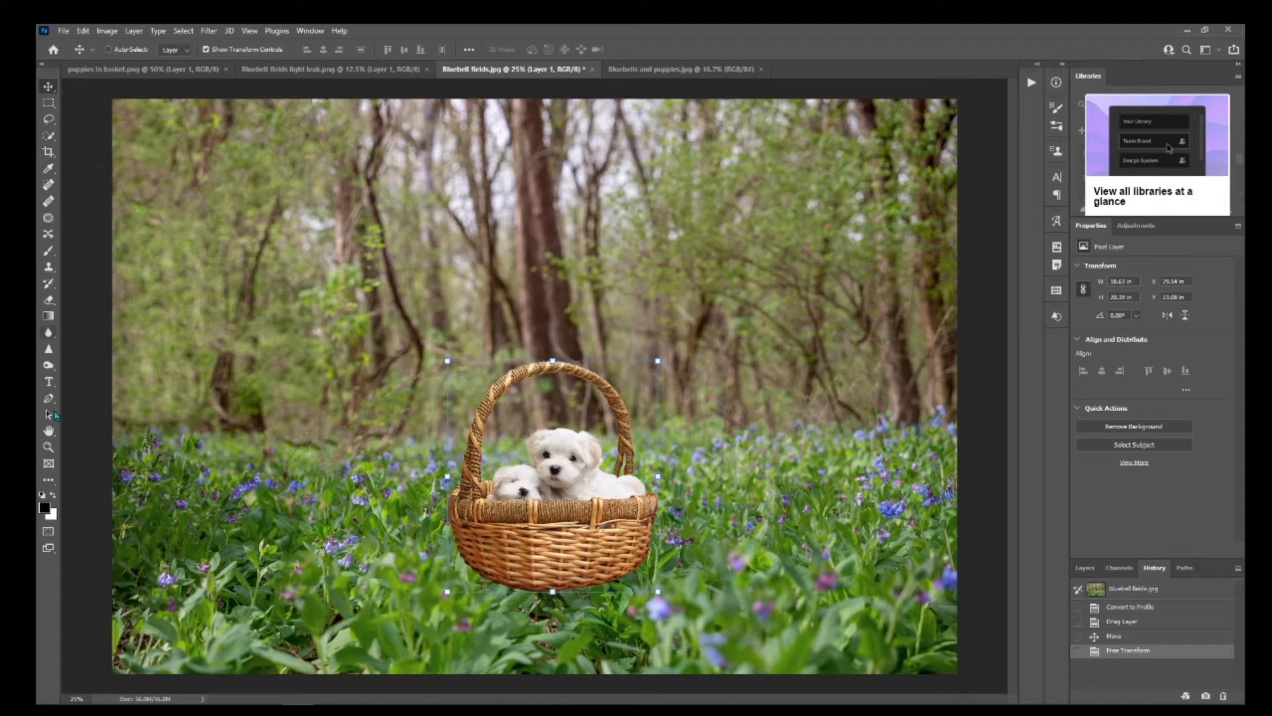
# - Move the puppy basket straight down by about 2 inches so it sits lower in the foliage
pyautogui.click(48, 446)
pyautogui.click(427, 509)
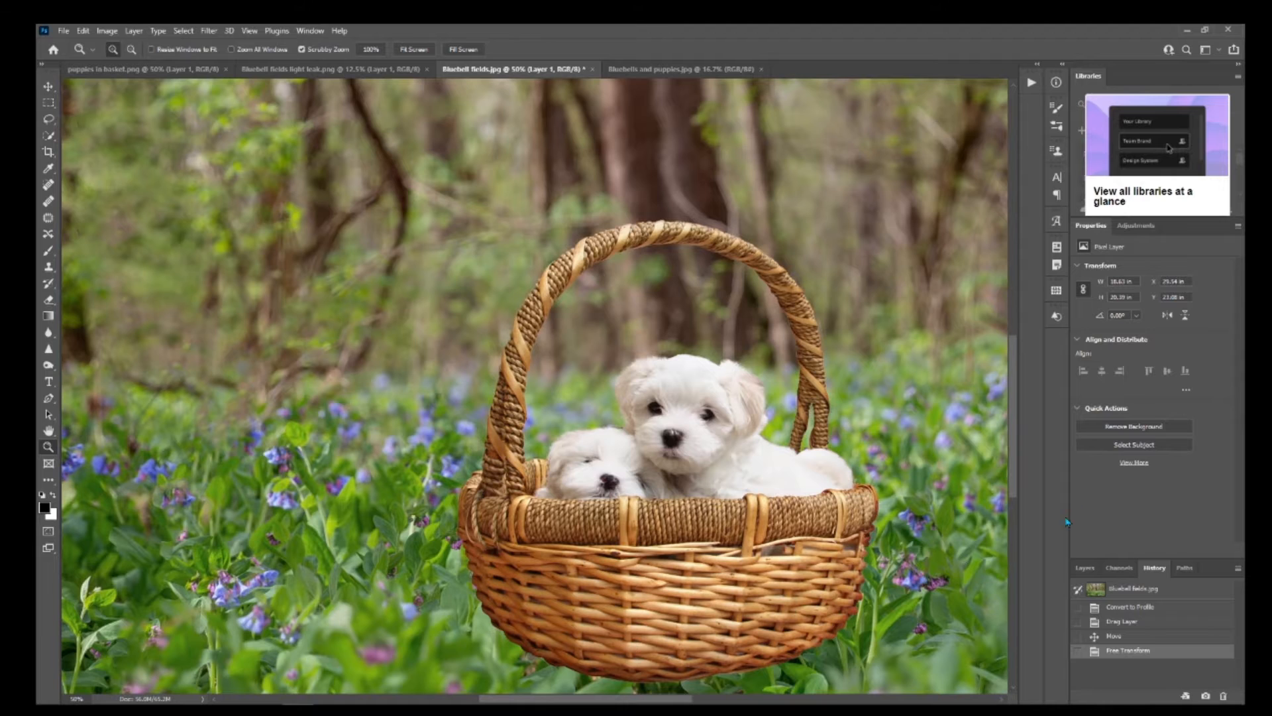
pyautogui.scroll(-3, 1004, 461)
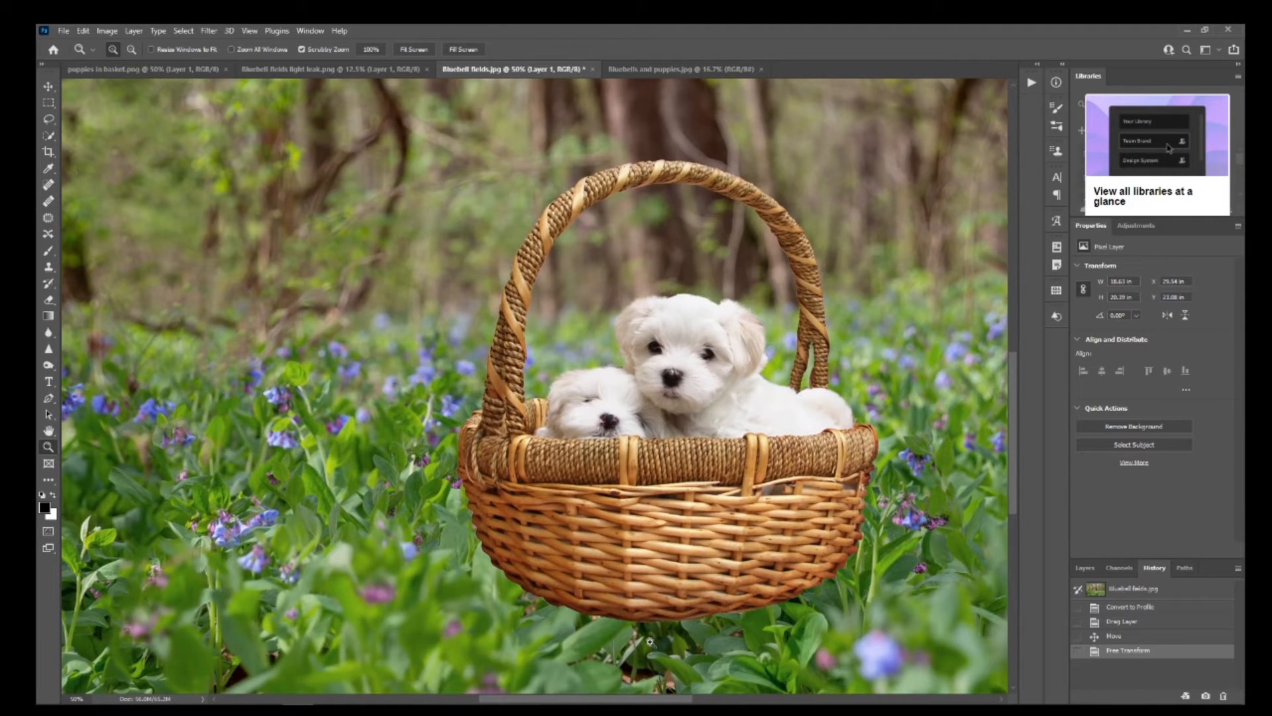
pyautogui.click(49, 87)
pyautogui.moveTo(646, 344); pyautogui.dragTo(646, 396)
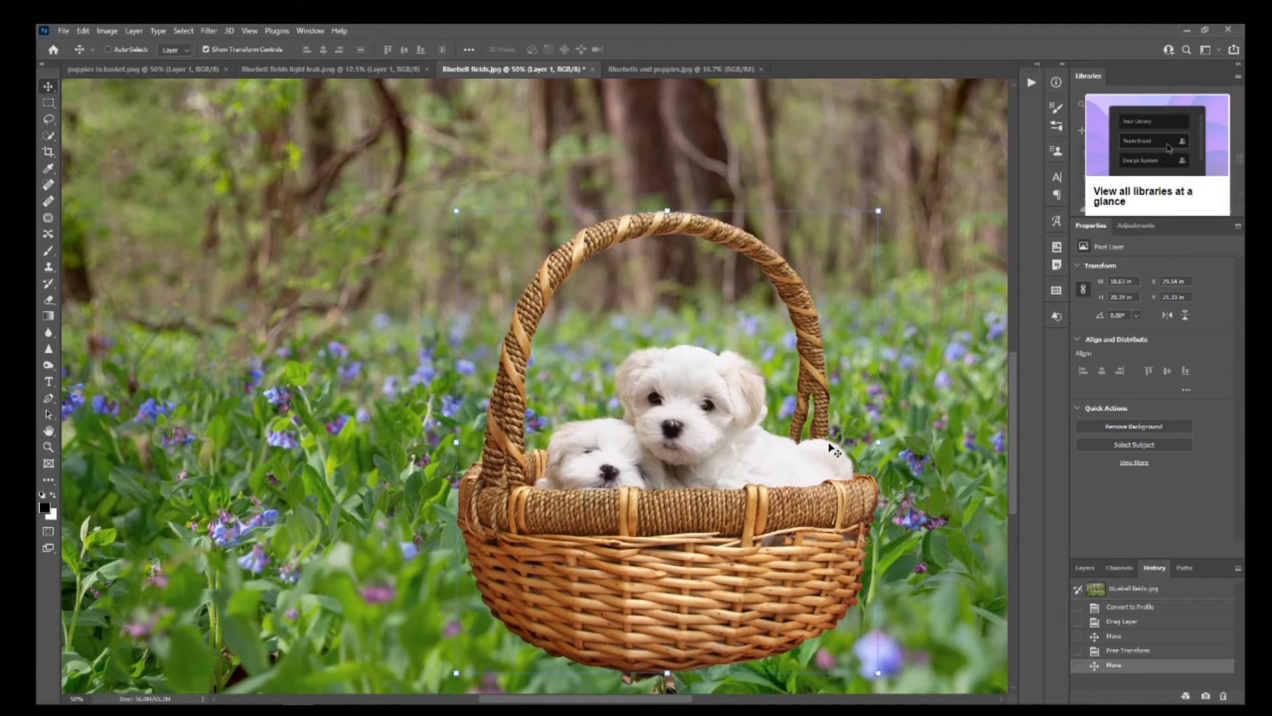
# - Hide the basket's Layer 1 and make the Background layer active
pyautogui.click(48, 446)
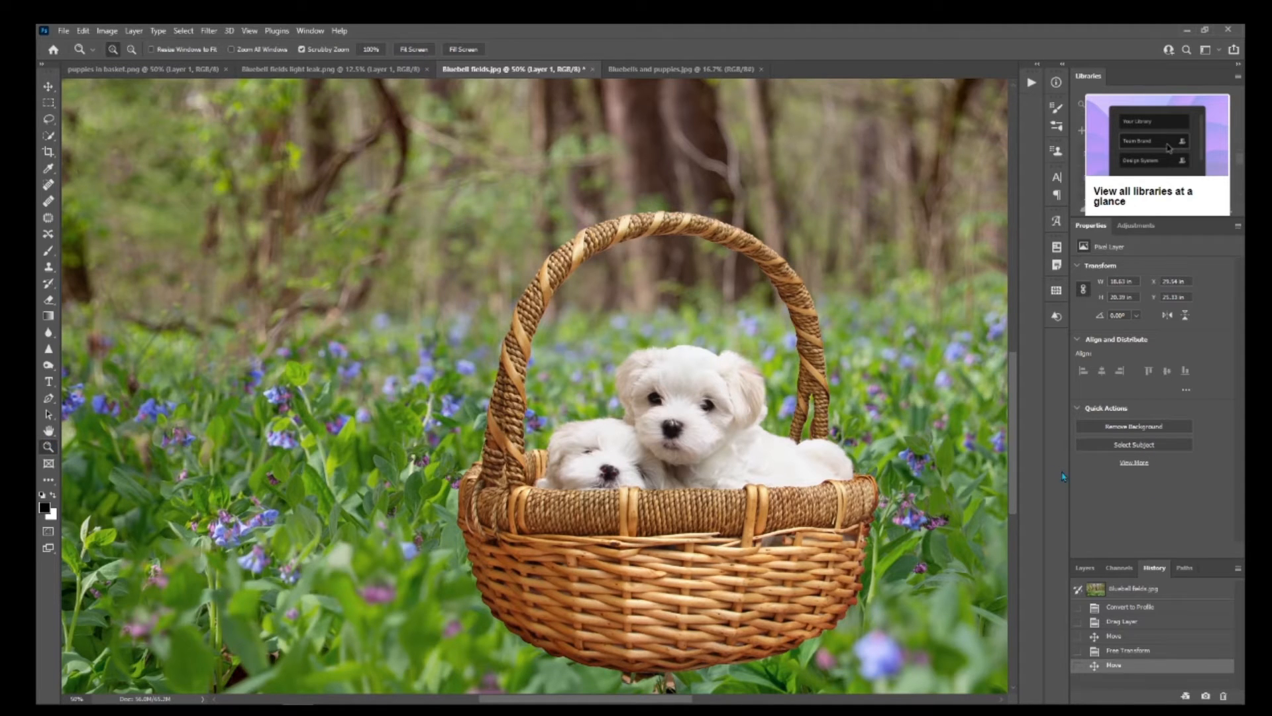
pyautogui.scroll(-3, 1012, 449)
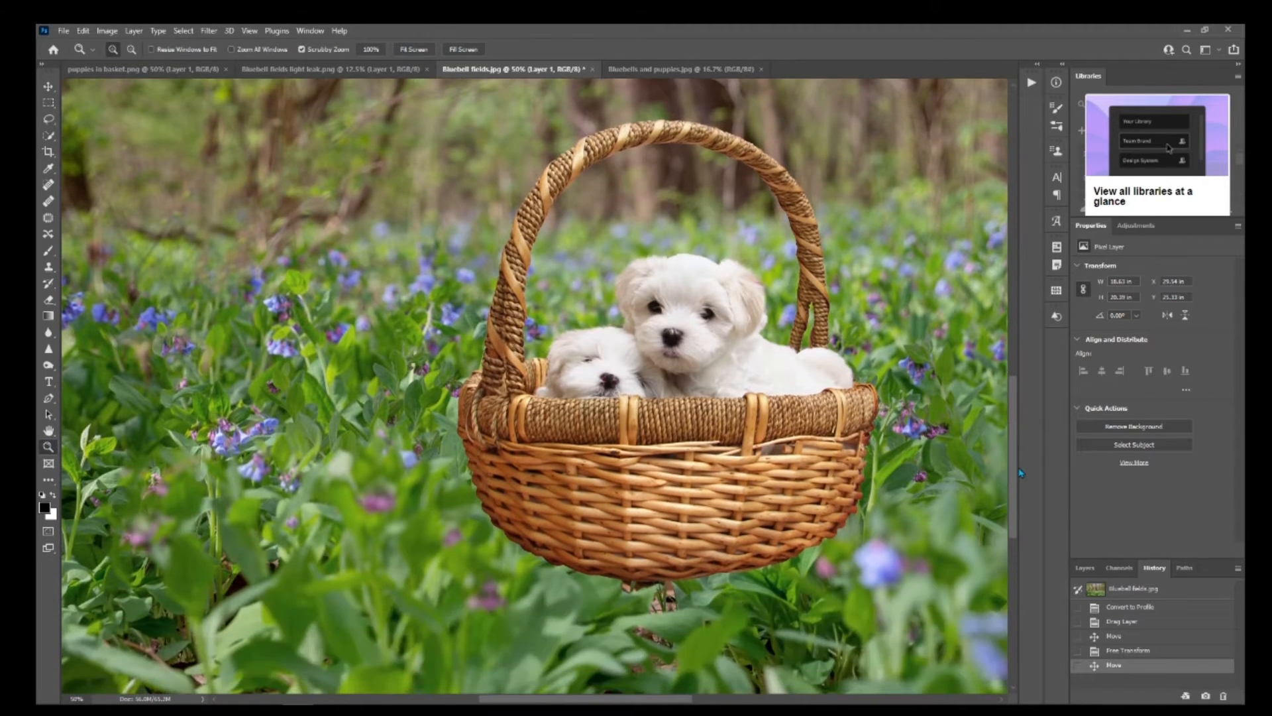
pyautogui.click(1084, 568)
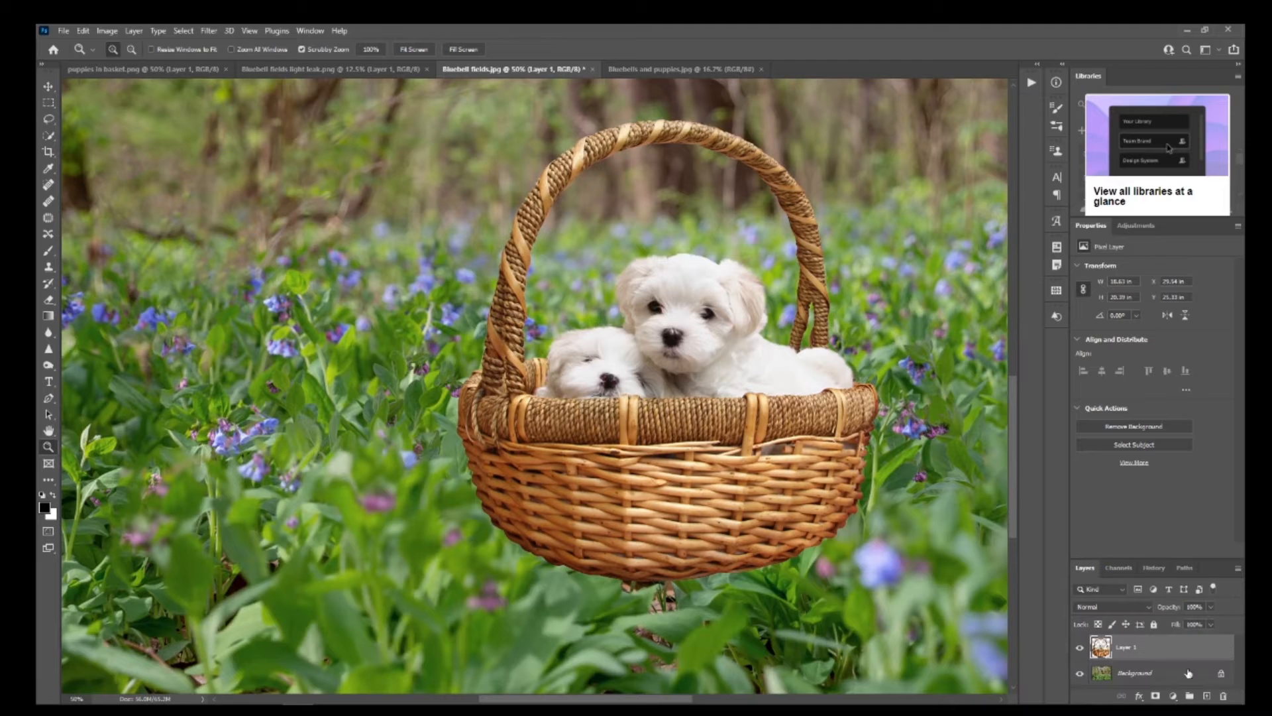
pyautogui.click(1081, 655)
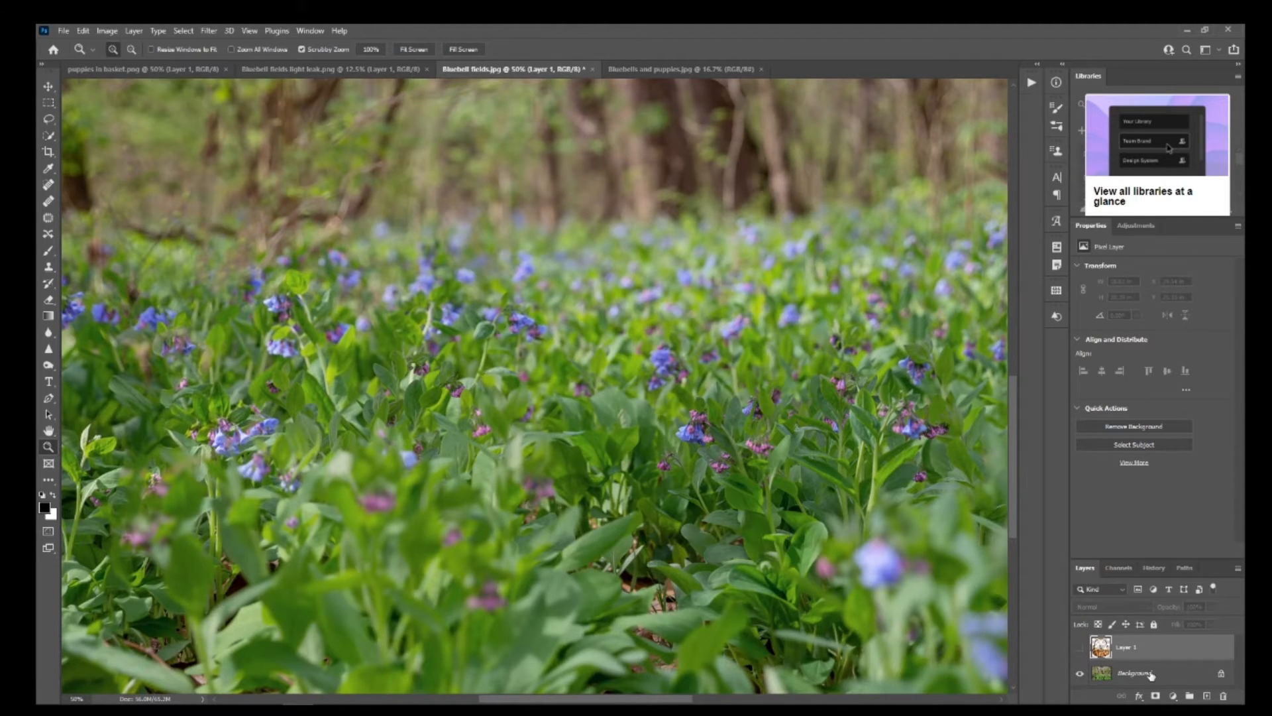
pyautogui.click(1168, 675)
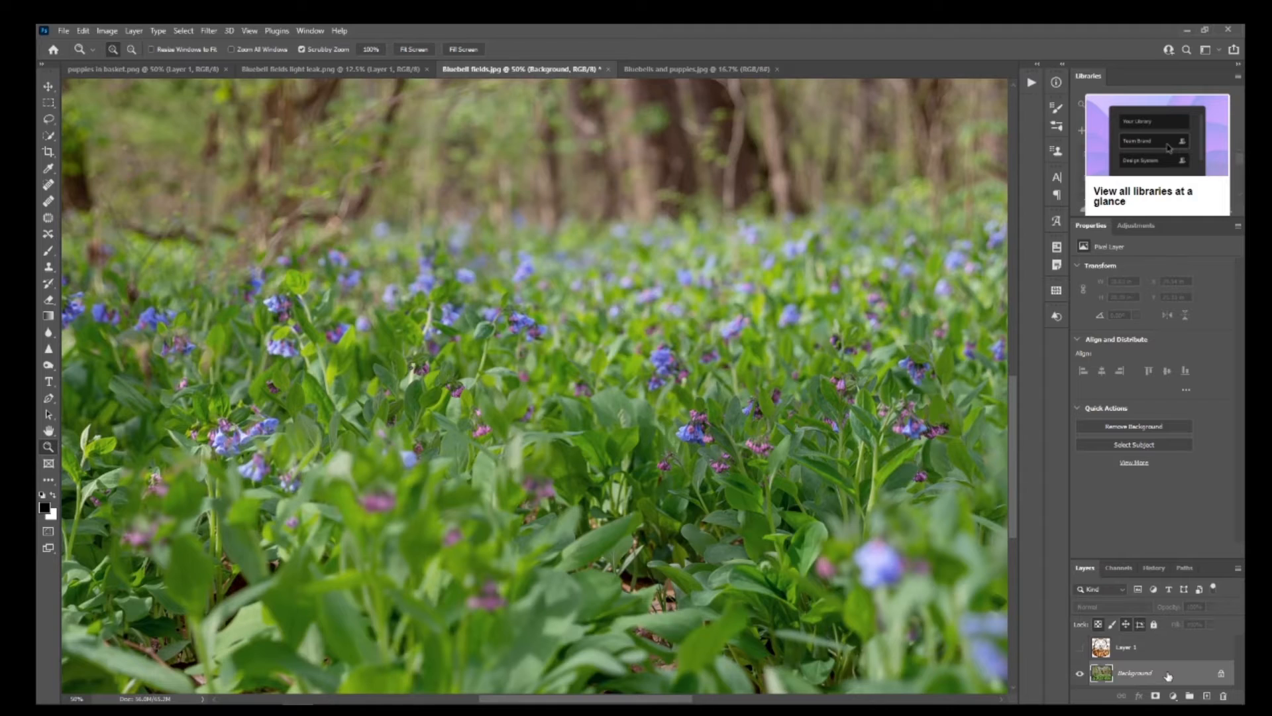
# - Select the foreground leaves and flowers around the basket's base with the Quick Selection tool in Add to selection mode
pyautogui.click(48, 137)
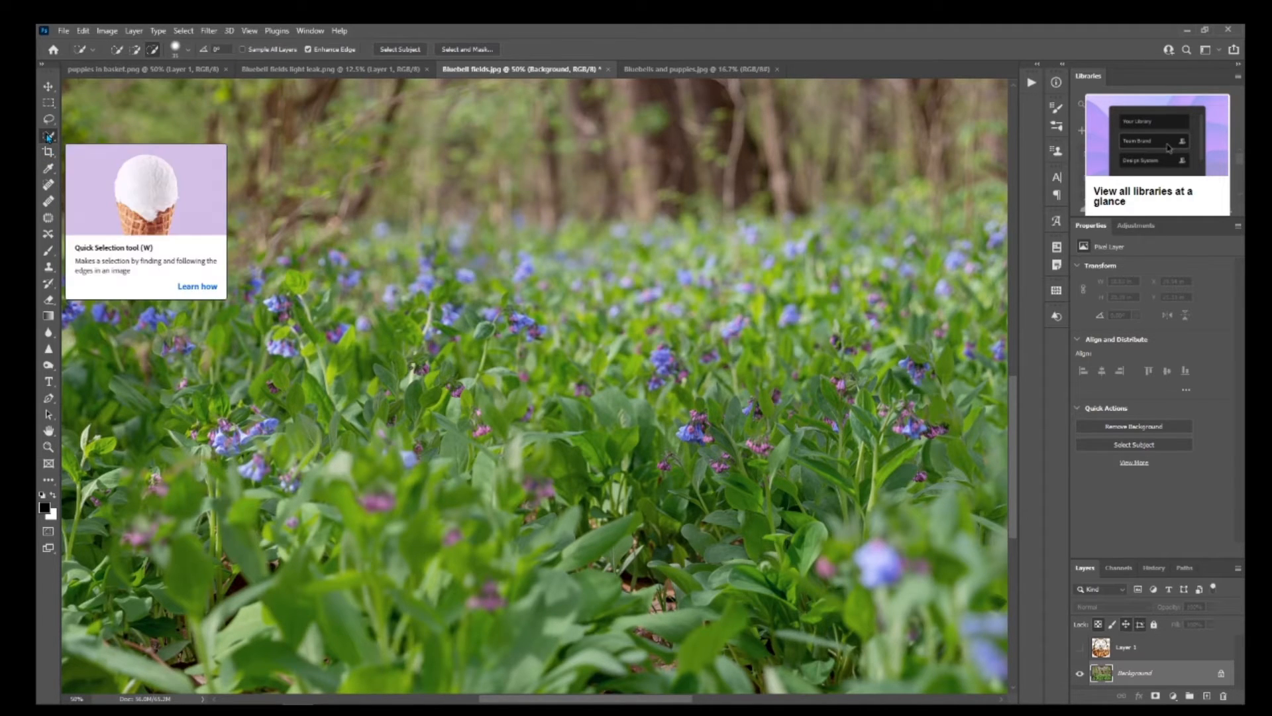
pyautogui.rightClick(49, 136)
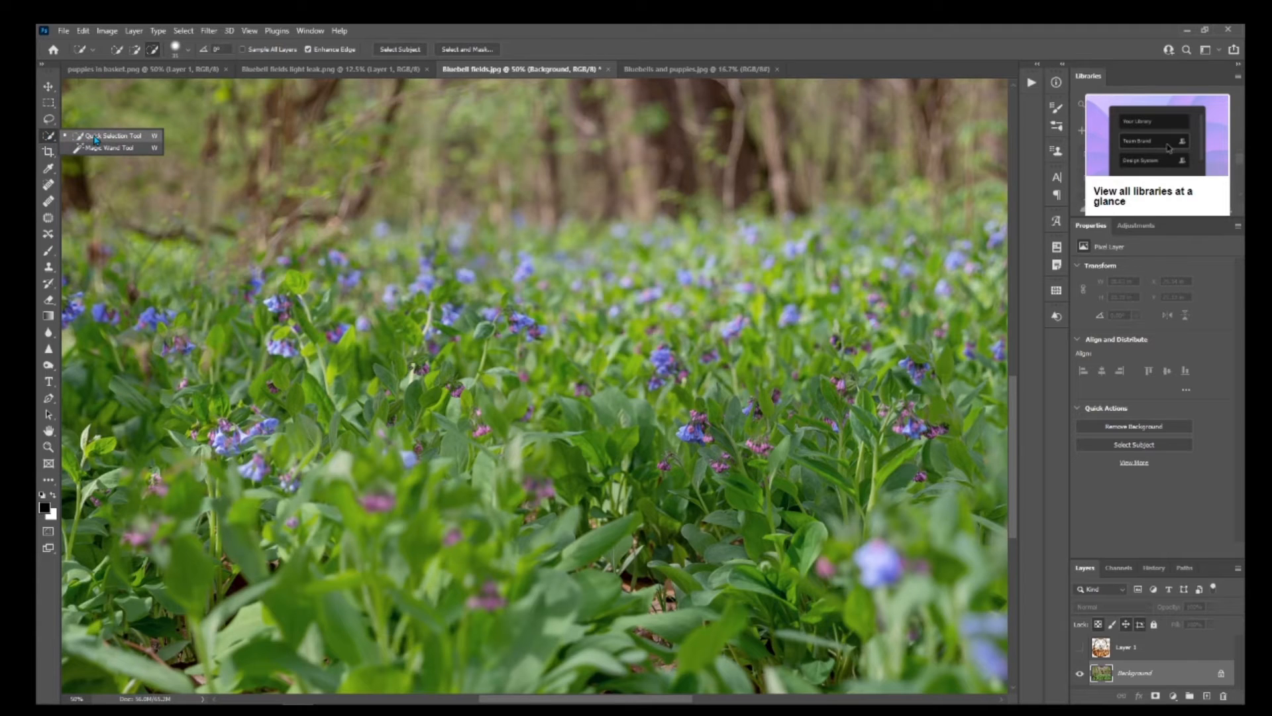
pyautogui.click(96, 139)
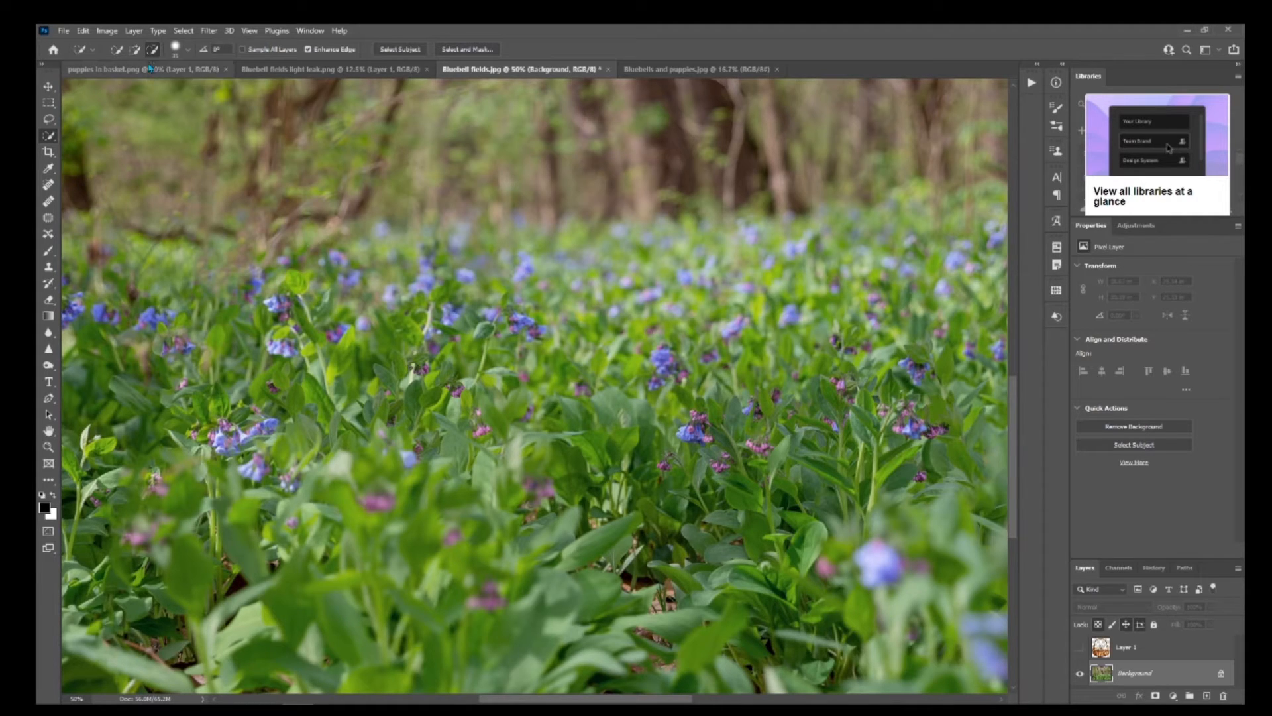
pyautogui.click(135, 50)
pyautogui.moveTo(624, 495)
pyautogui.mouseDown()
pyautogui.moveTo(570, 446)
pyautogui.moveTo(412, 393)
pyautogui.moveTo(392, 447)
pyautogui.moveTo(455, 397)
pyautogui.moveTo(438, 385)
pyautogui.mouseUp()
pyautogui.moveTo(609, 367)
pyautogui.mouseDown()
pyautogui.moveTo(716, 403)
pyautogui.moveTo(782, 415)
pyautogui.moveTo(817, 478)
pyautogui.moveTo(865, 470)
pyautogui.moveTo(872, 501)
pyautogui.moveTo(857, 532)
pyautogui.moveTo(759, 556)
pyautogui.moveTo(400, 536)
pyautogui.moveTo(595, 611)
pyautogui.moveTo(891, 549)
pyautogui.mouseUp()
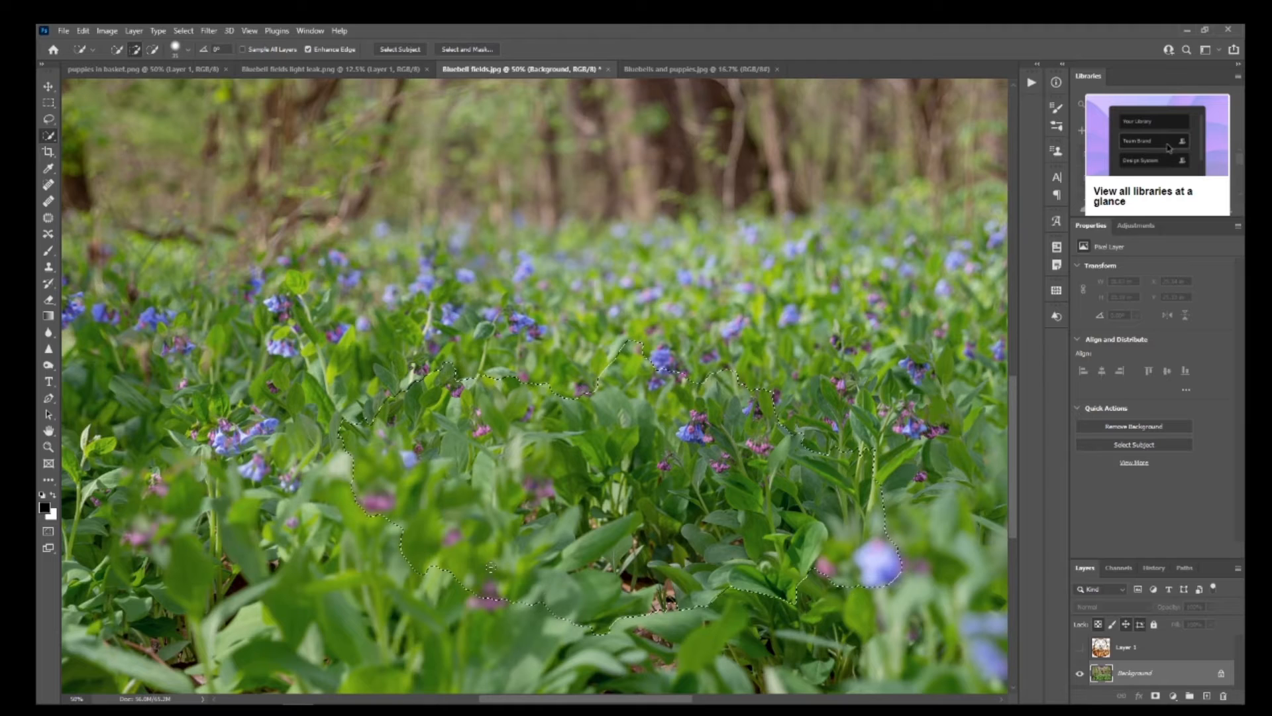
# - Copy the selected foliage to a new layer with Layer Via Copy and move that layer above Layer 1
pyautogui.rightClick(614, 526)
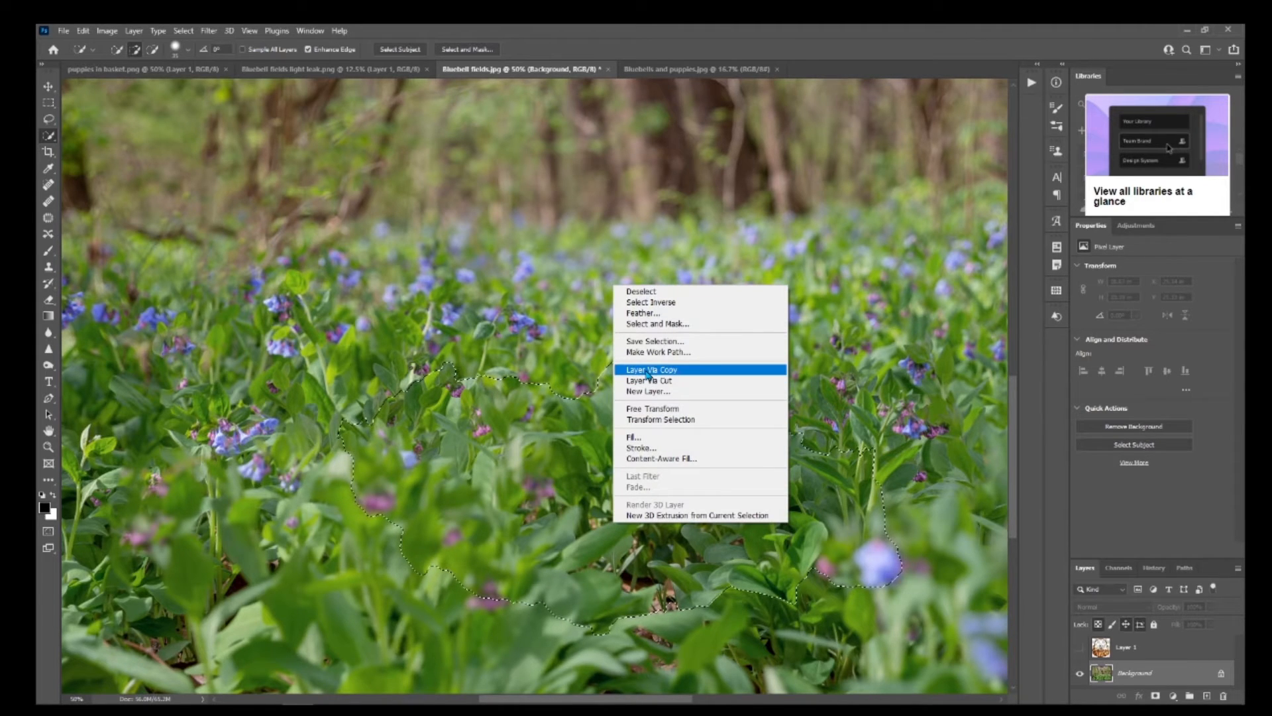
pyautogui.click(647, 373)
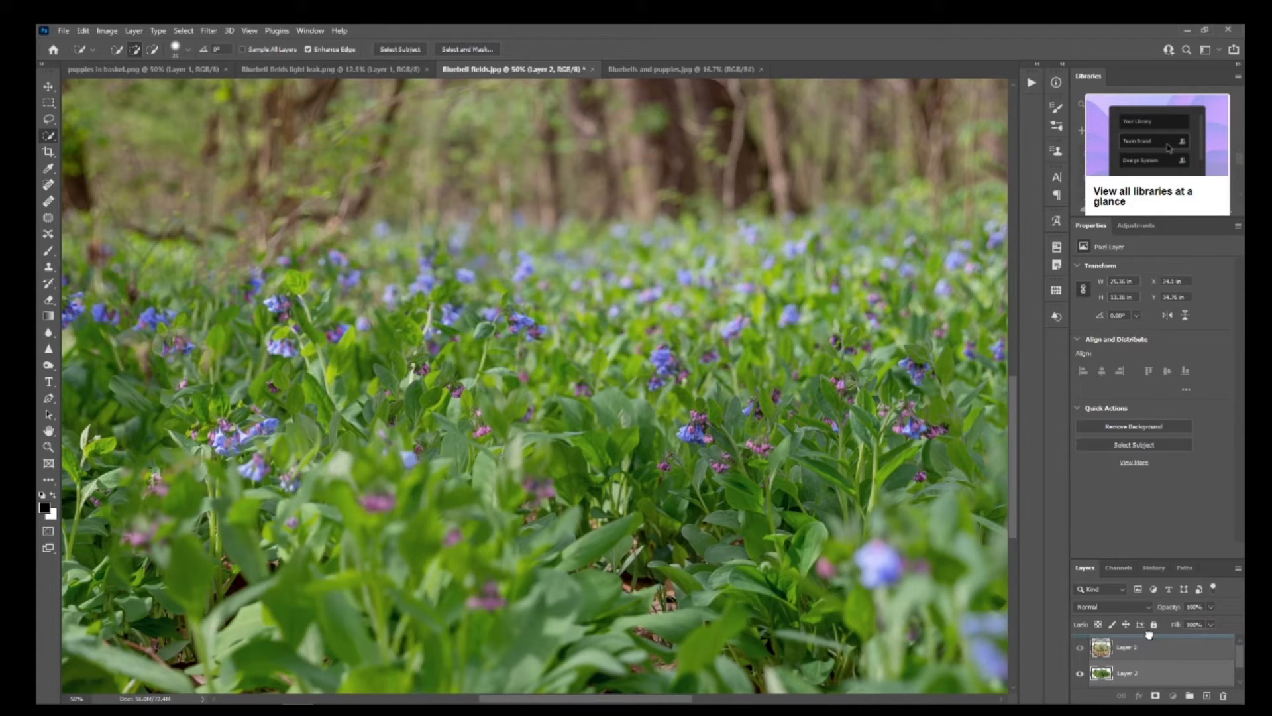
pyautogui.moveTo(1149, 635); pyautogui.dragTo(1150, 636)
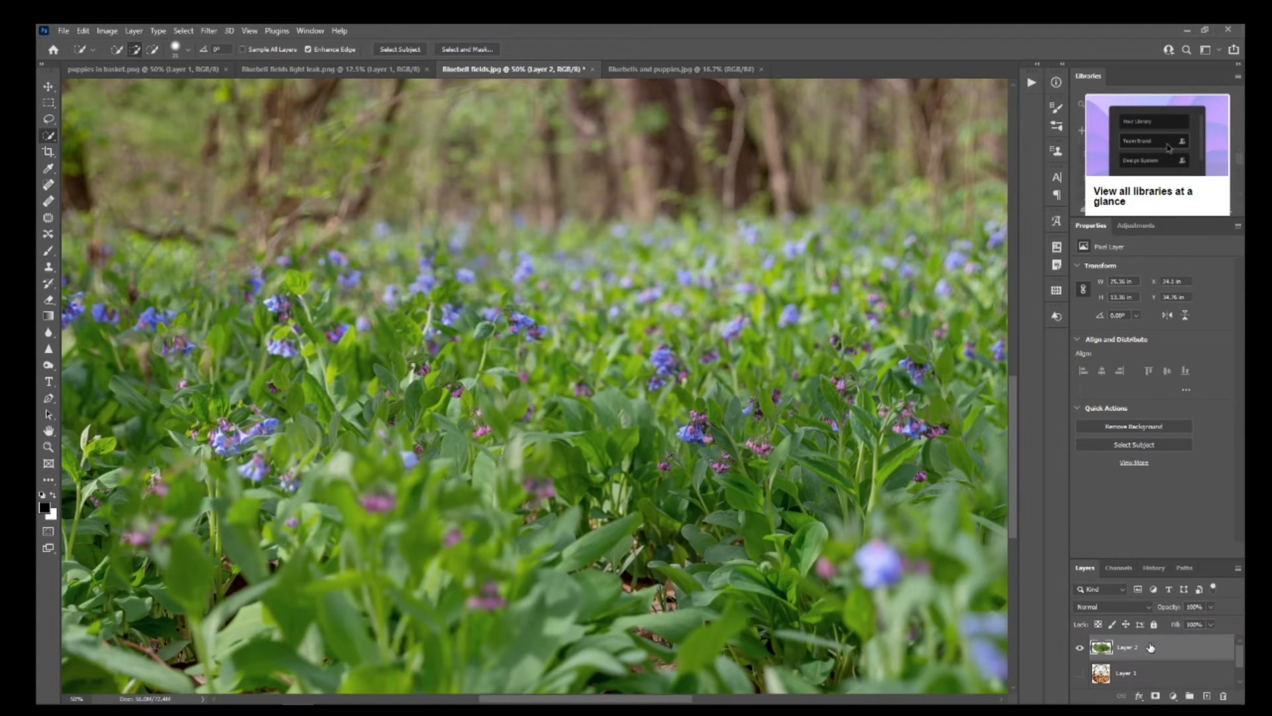
# - Show the basket's Layer 1 again and add a white layer mask to Layer 2
pyautogui.click(1079, 674)
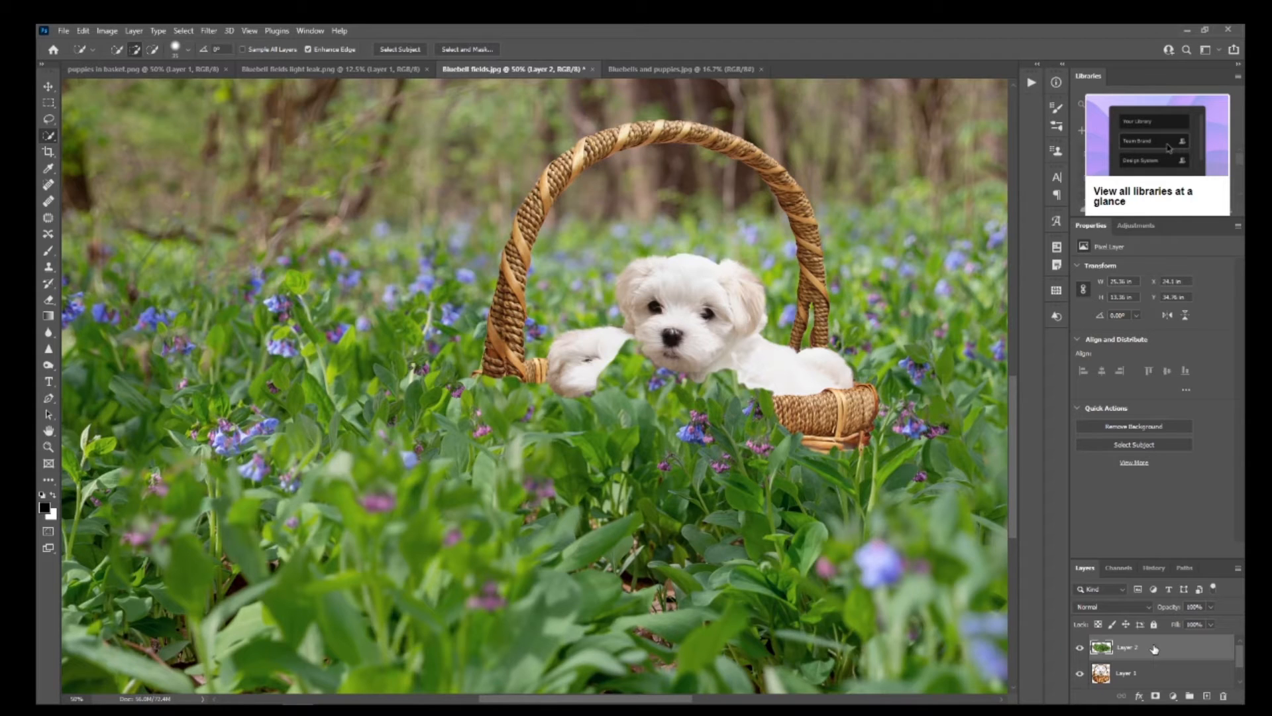
pyautogui.click(1157, 699)
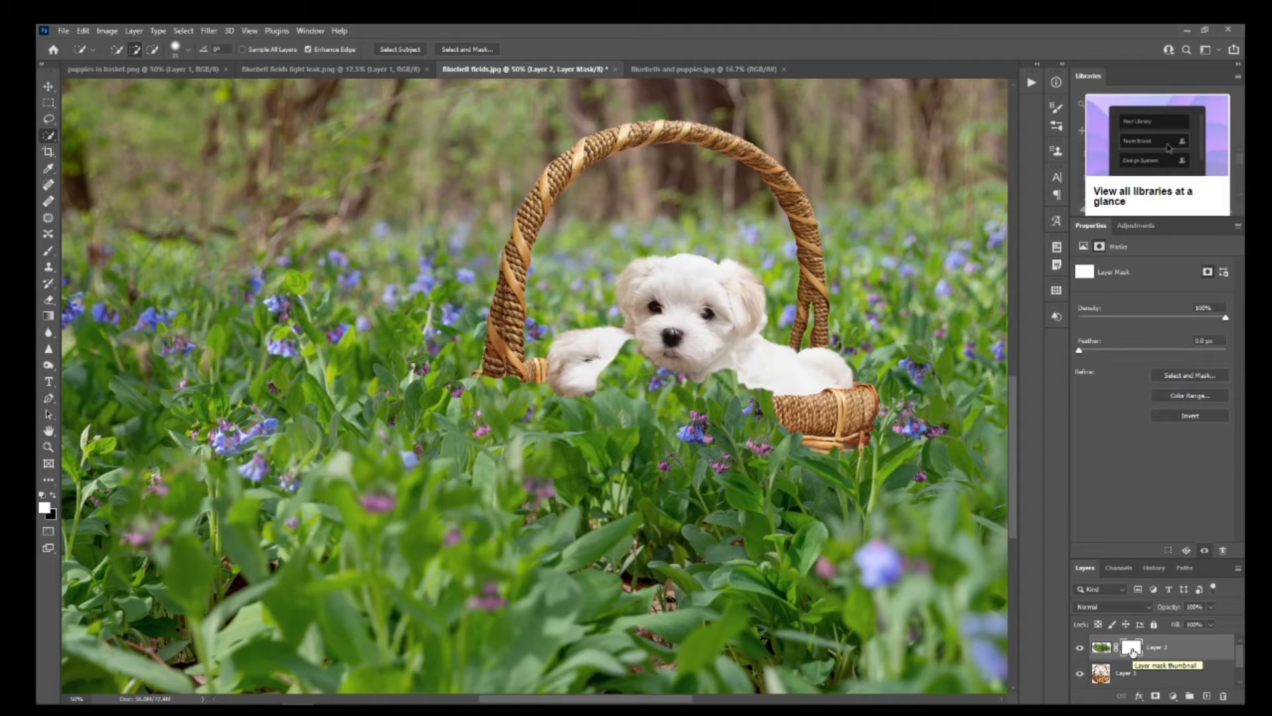
# - Set black as the foreground color and raise the Brush tool's hardness to give a firm edge
pyautogui.click(53, 495)
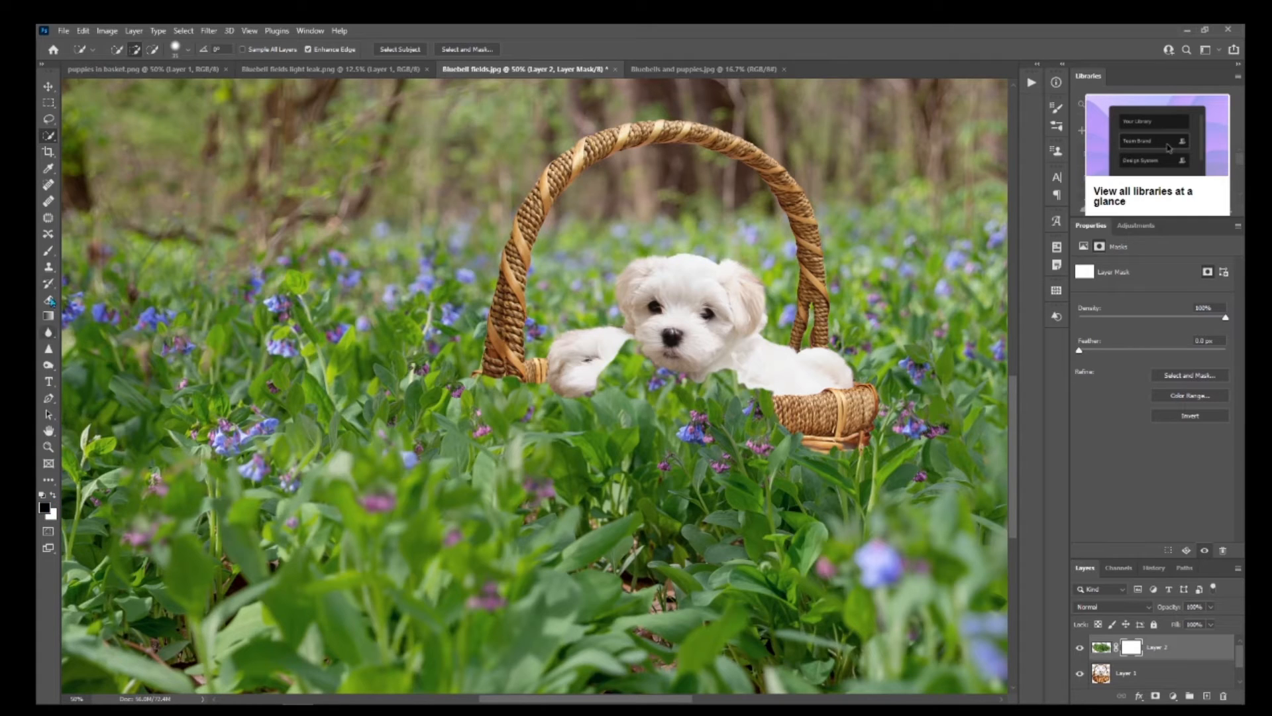
pyautogui.click(48, 253)
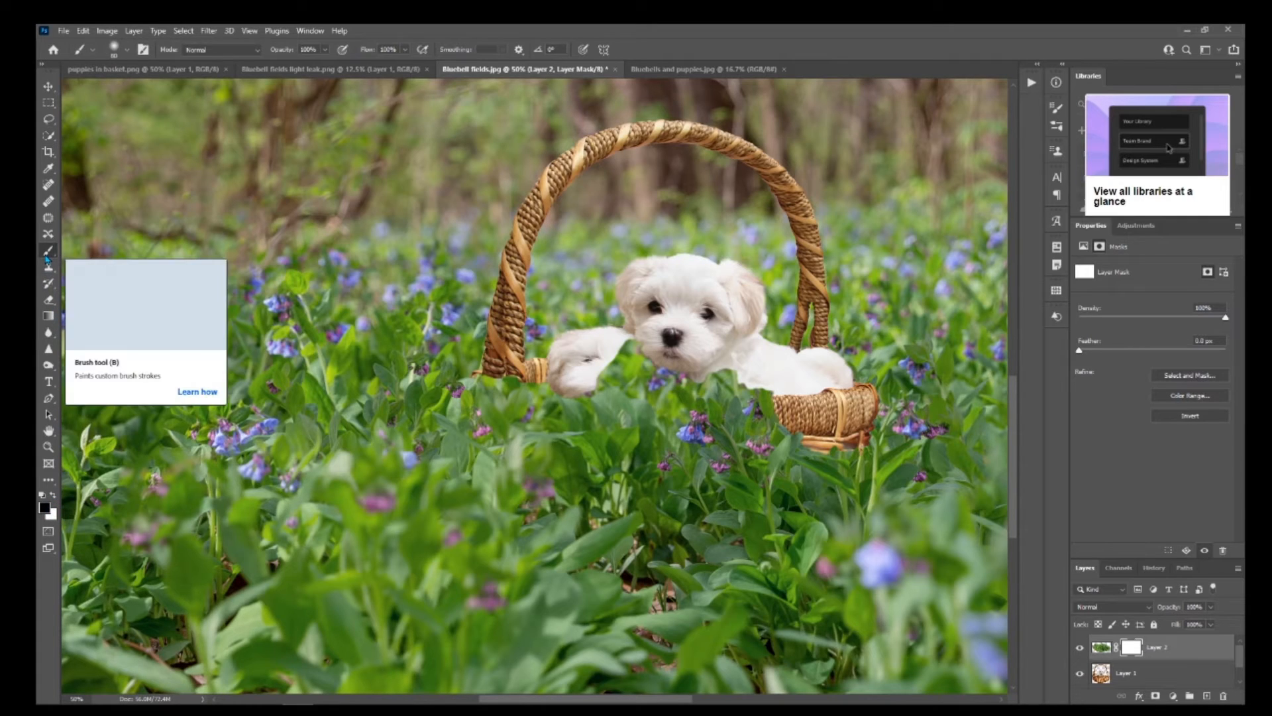
pyautogui.click(126, 54)
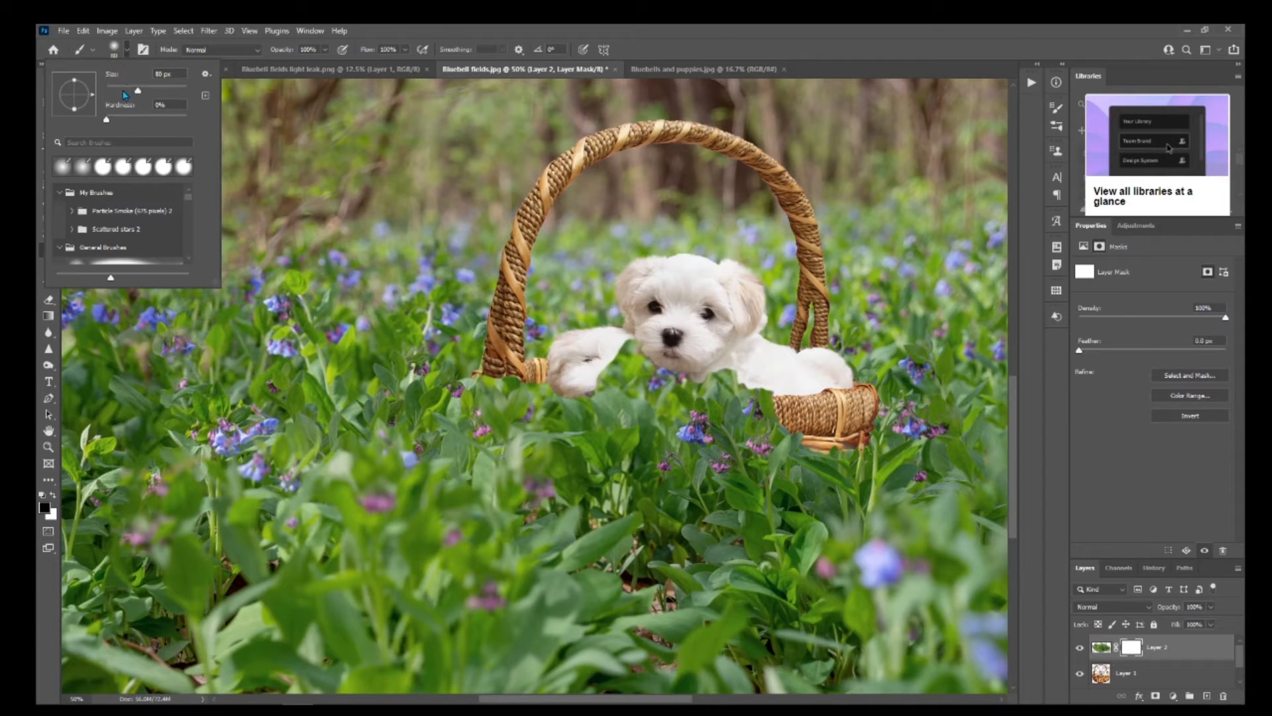
pyautogui.moveTo(126, 120); pyautogui.dragTo(178, 123)
# - Paint black on Layer 2's mask to reveal the sleeping puppy and the basket's woven rim at the front left
pyautogui.click(48, 446)
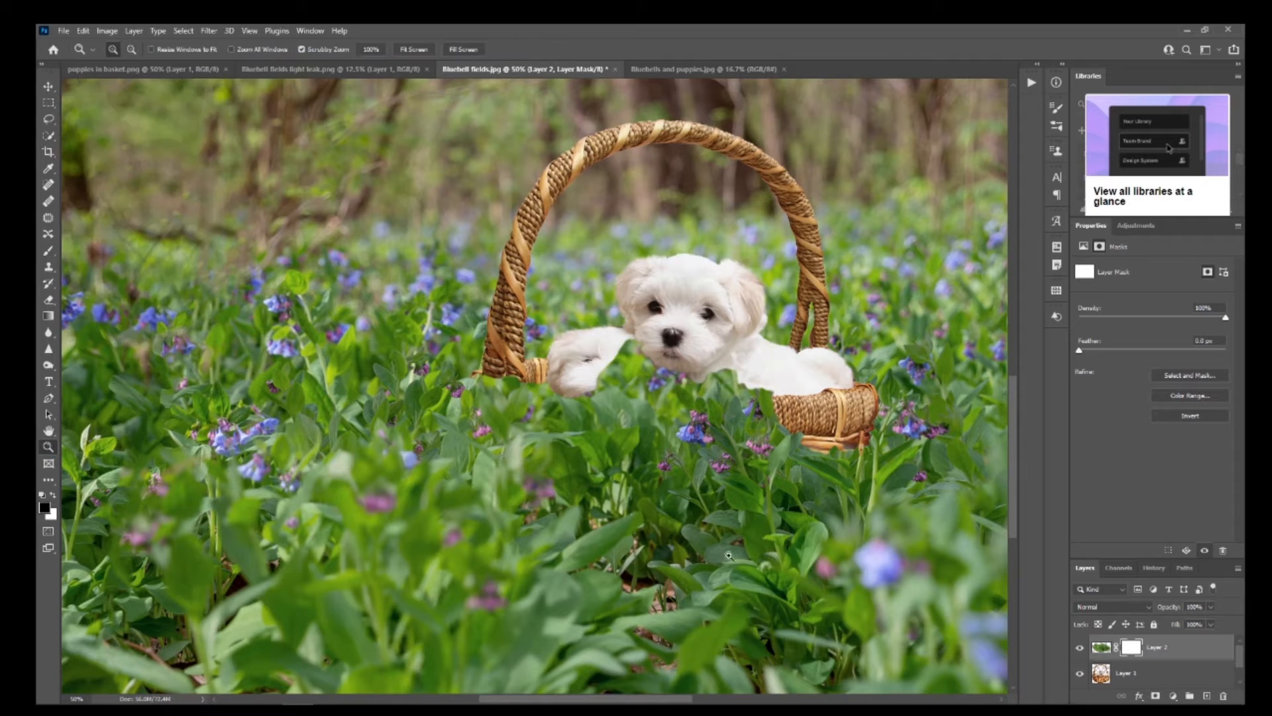
pyautogui.click(701, 446)
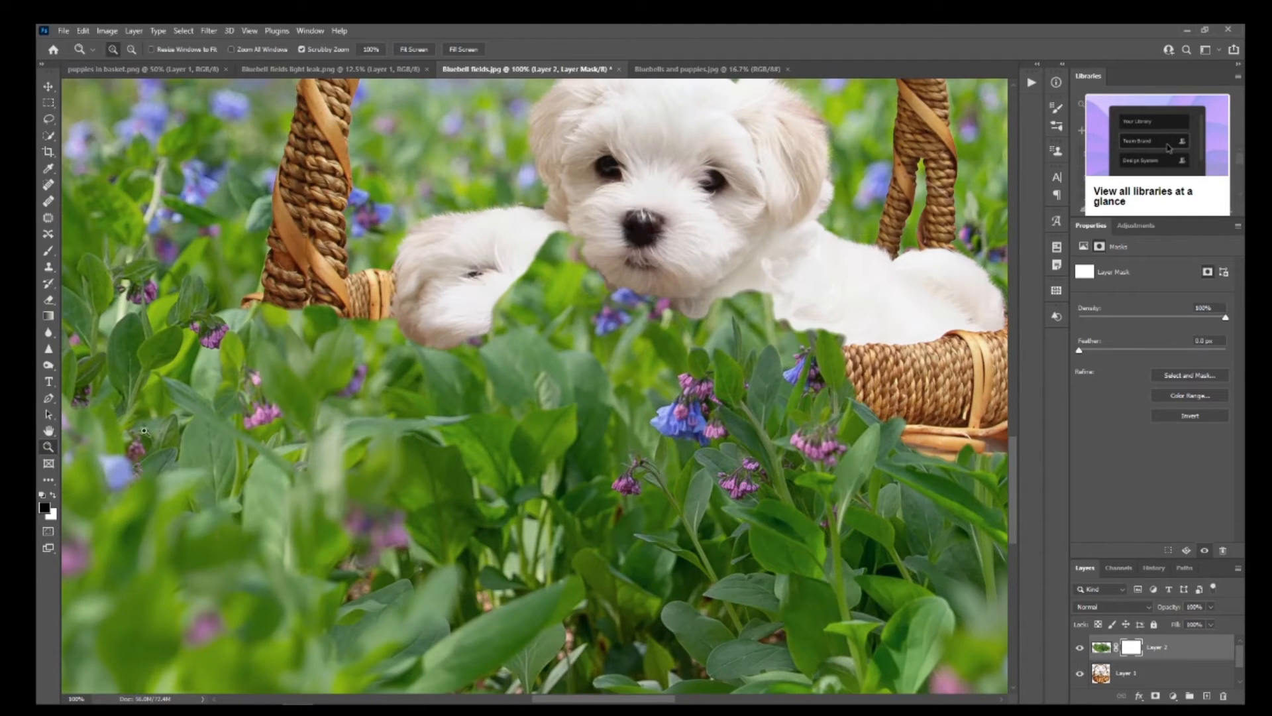
pyautogui.click(50, 255)
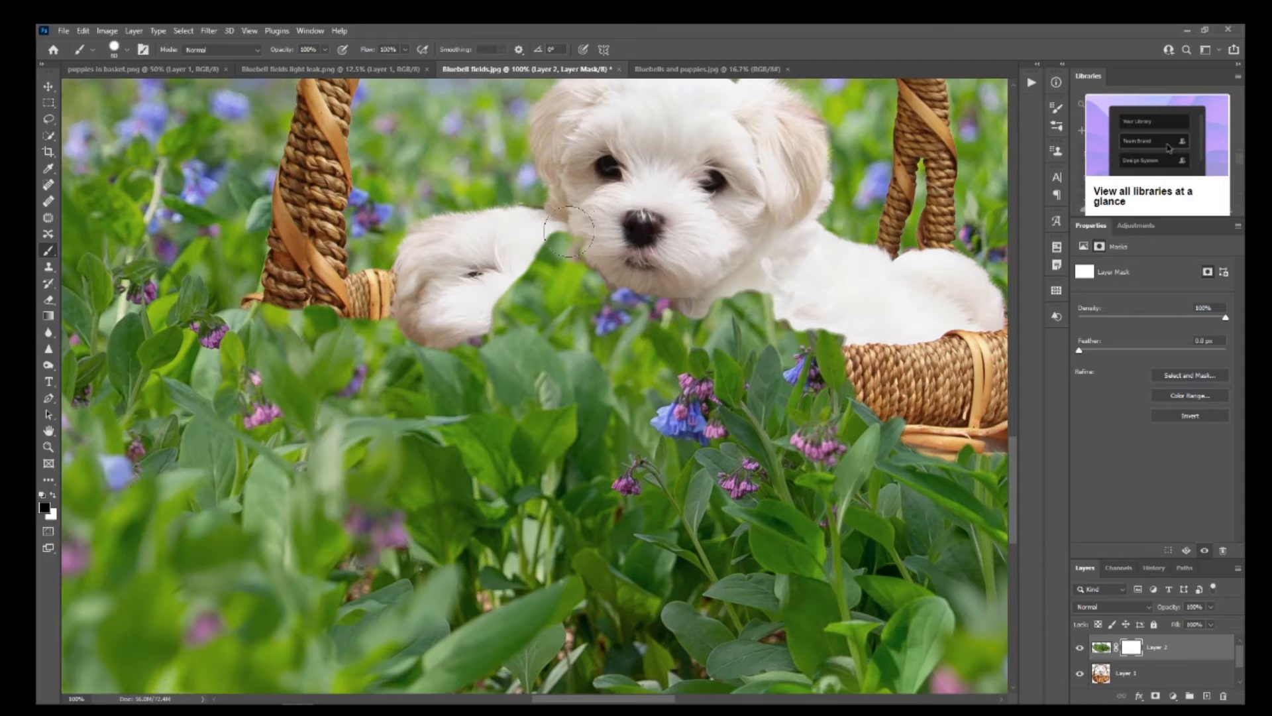
pyautogui.moveTo(542, 245)
pyautogui.mouseDown()
pyautogui.moveTo(576, 242)
pyautogui.moveTo(588, 274)
pyautogui.moveTo(513, 286)
pyautogui.moveTo(486, 312)
pyautogui.moveTo(514, 300)
pyautogui.moveTo(469, 307)
pyautogui.mouseUp()
pyautogui.scroll(-3, 471, 318)
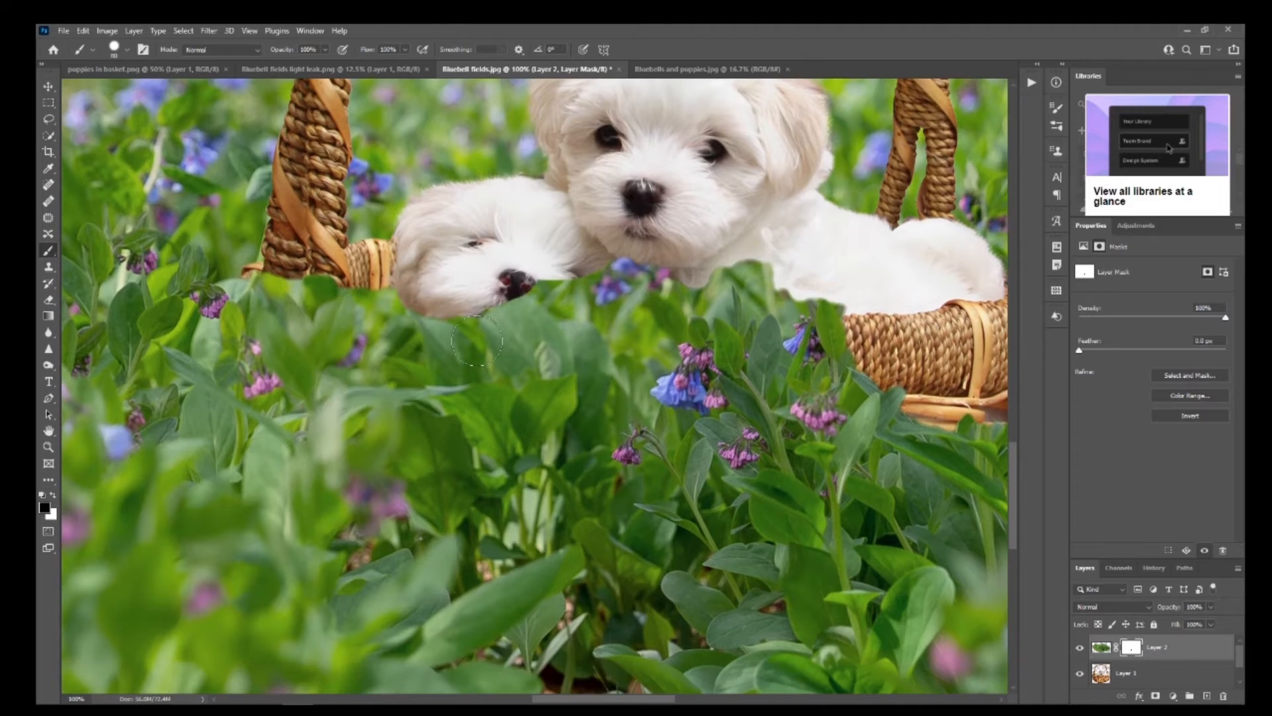
pyautogui.moveTo(366, 255)
pyautogui.mouseDown()
pyautogui.moveTo(312, 286)
pyautogui.moveTo(285, 281)
pyautogui.moveTo(310, 300)
pyautogui.moveTo(286, 310)
pyautogui.moveTo(317, 337)
pyautogui.moveTo(361, 312)
pyautogui.moveTo(331, 358)
pyautogui.moveTo(345, 375)
pyautogui.moveTo(365, 358)
pyautogui.mouseUp()
pyautogui.moveTo(279, 311)
pyautogui.mouseDown()
pyautogui.moveTo(269, 292)
pyautogui.moveTo(292, 275)
pyautogui.moveTo(391, 358)
pyautogui.moveTo(444, 361)
pyautogui.moveTo(430, 325)
pyautogui.moveTo(444, 345)
pyautogui.moveTo(517, 311)
pyautogui.moveTo(563, 345)
pyautogui.moveTo(520, 358)
pyautogui.moveTo(573, 332)
pyautogui.moveTo(597, 351)
pyautogui.moveTo(620, 341)
pyautogui.moveTo(556, 305)
pyautogui.moveTo(722, 272)
pyautogui.moveTo(749, 292)
pyautogui.moveTo(646, 334)
pyautogui.moveTo(629, 365)
pyautogui.moveTo(600, 377)
pyautogui.mouseUp()
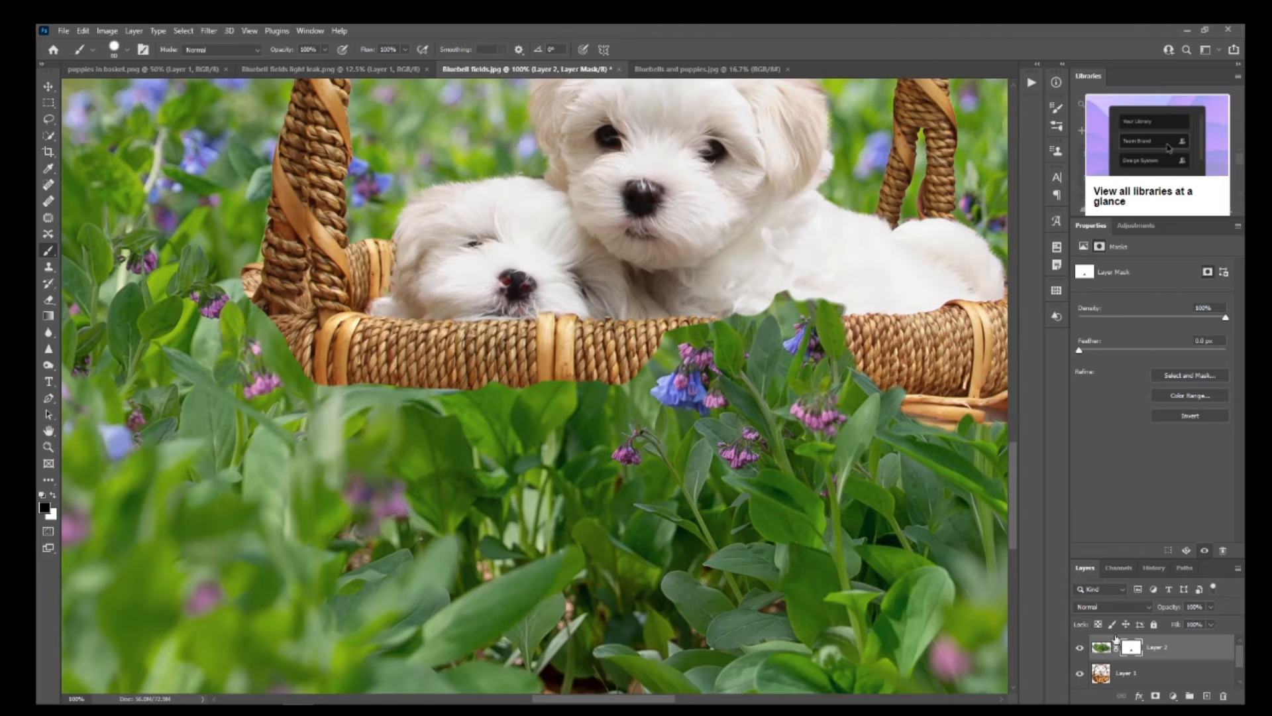
# - On Layer 2's image, select the foliage covering the basket's front with Quick Selection, leaving out the blue flower beside it
pyautogui.click(1101, 648)
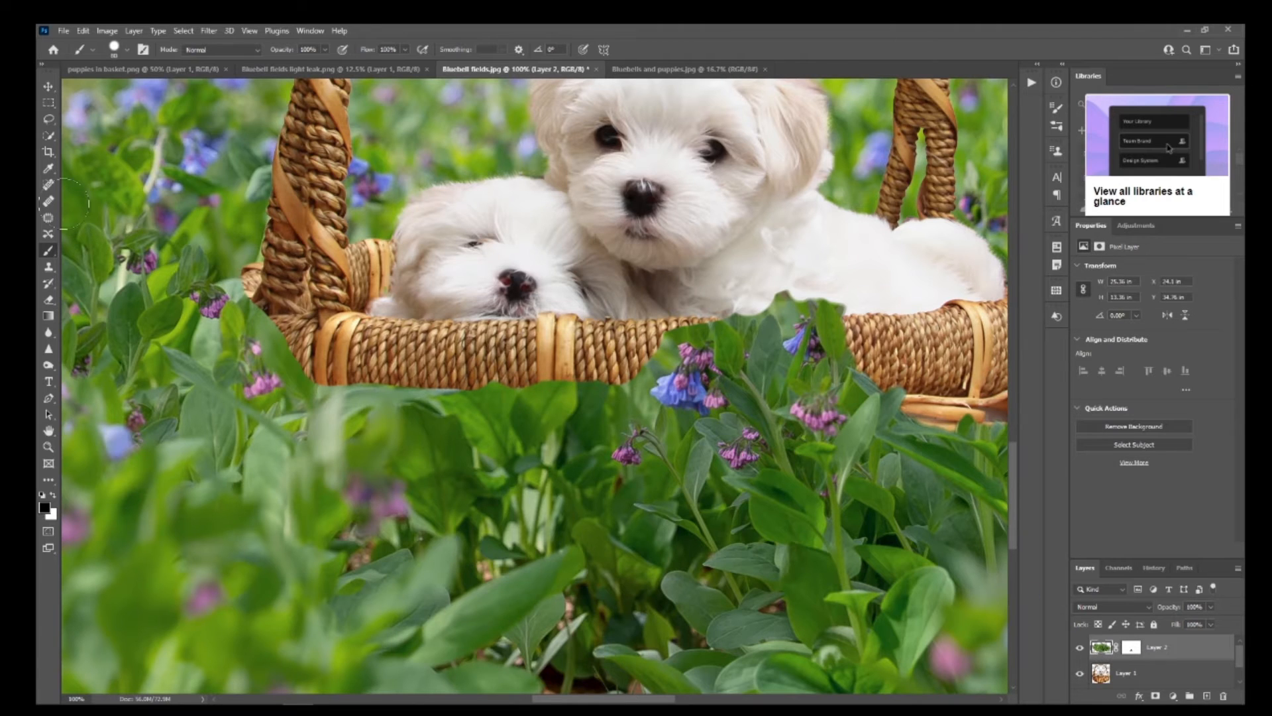
pyautogui.click(49, 135)
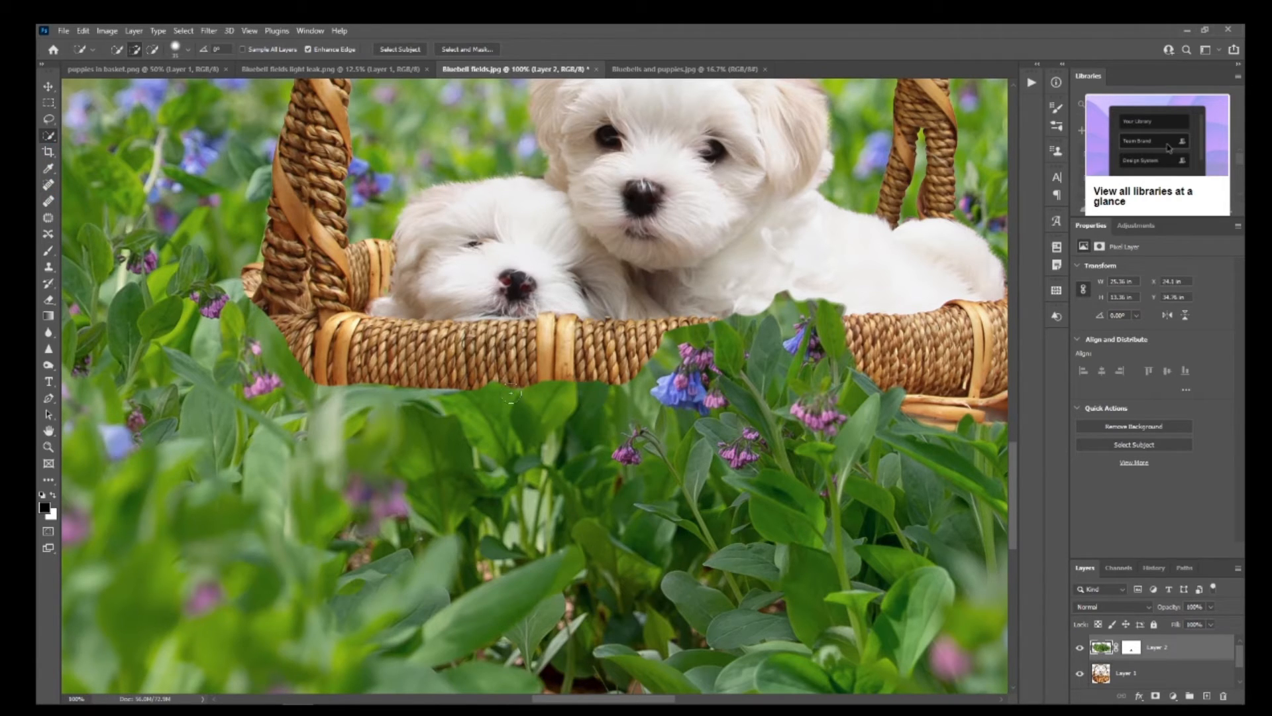
pyautogui.moveTo(628, 358)
pyautogui.mouseDown()
pyautogui.moveTo(626, 397)
pyautogui.moveTo(682, 345)
pyautogui.moveTo(691, 310)
pyautogui.mouseUp()
pyautogui.click(682, 424)
pyautogui.click(151, 49)
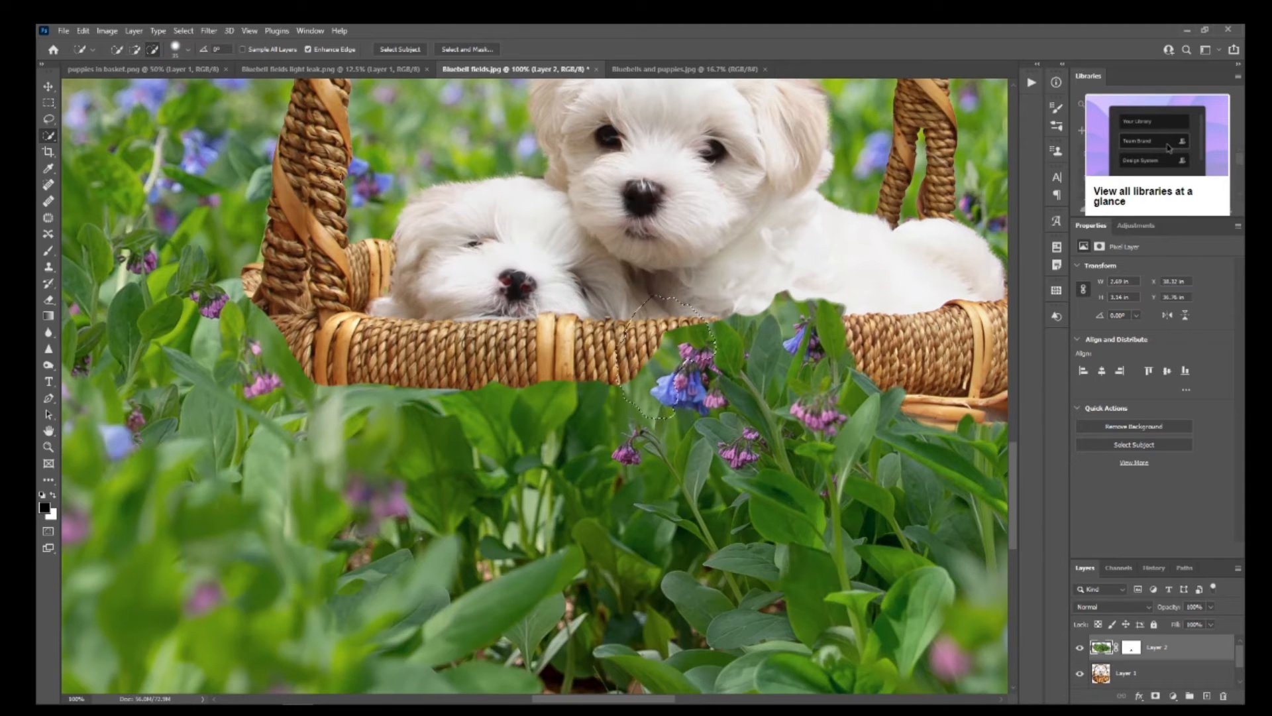
pyautogui.moveTo(686, 414); pyautogui.dragTo(678, 386)
pyautogui.click(135, 50)
pyautogui.click(640, 431)
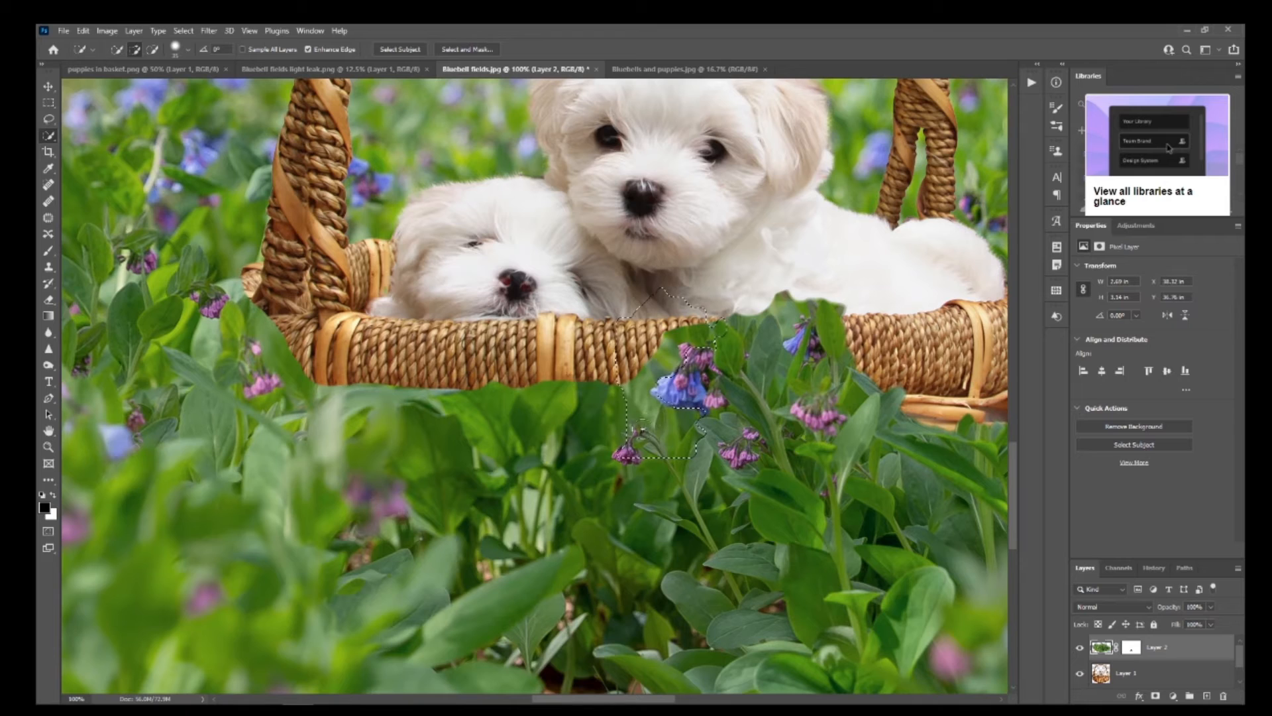
pyautogui.moveTo(673, 457)
pyautogui.mouseDown()
pyautogui.moveTo(666, 480)
pyautogui.moveTo(595, 458)
pyautogui.moveTo(673, 501)
pyautogui.moveTo(583, 609)
pyautogui.moveTo(563, 509)
pyautogui.moveTo(496, 530)
pyautogui.moveTo(541, 416)
pyautogui.moveTo(424, 328)
pyautogui.moveTo(418, 385)
pyautogui.moveTo(481, 388)
pyautogui.moveTo(387, 379)
pyautogui.mouseUp()
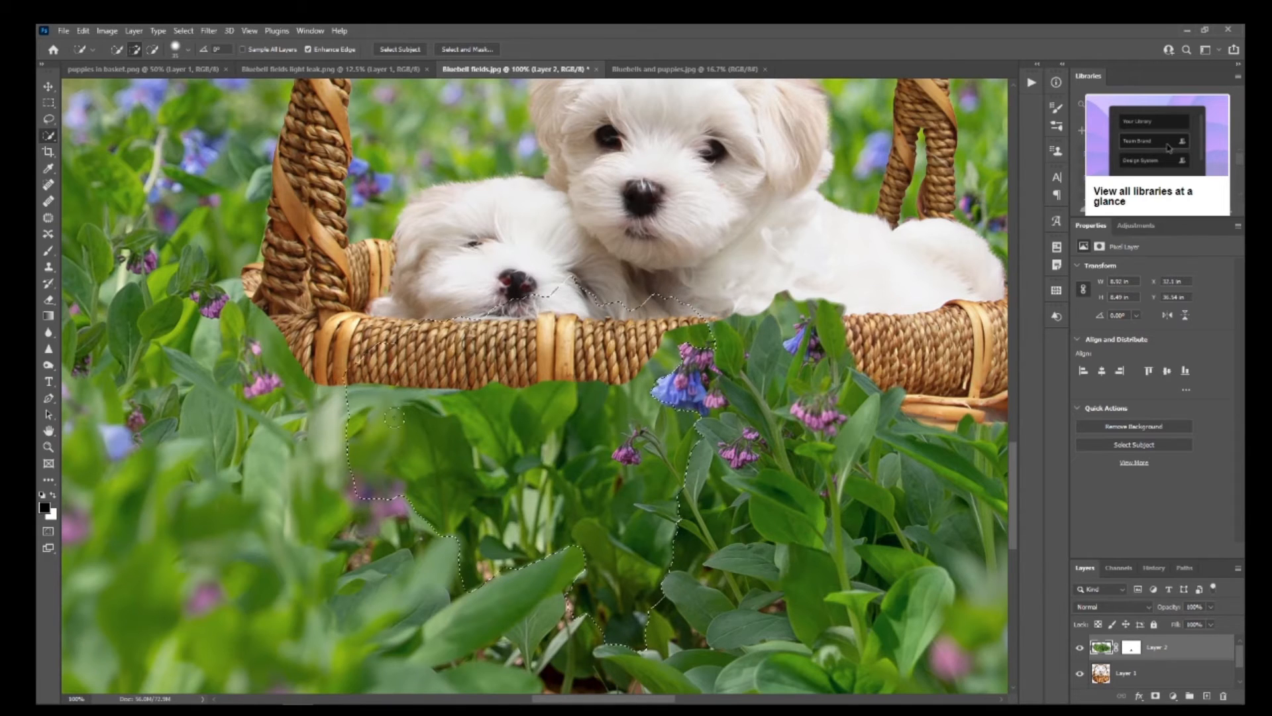
# - Step back one Quick Selection state to undo the last addition to the foliage selection
pyautogui.click(1154, 568)
pyautogui.click(1120, 667)
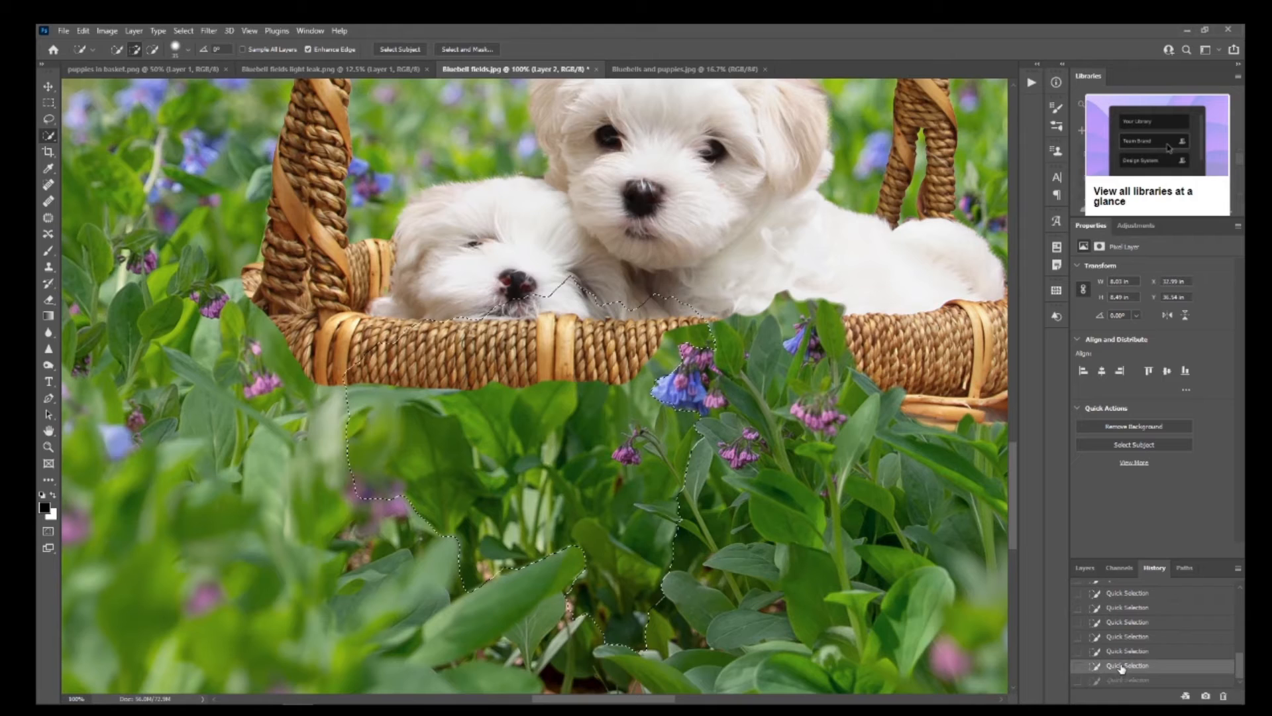
pyautogui.click(1085, 568)
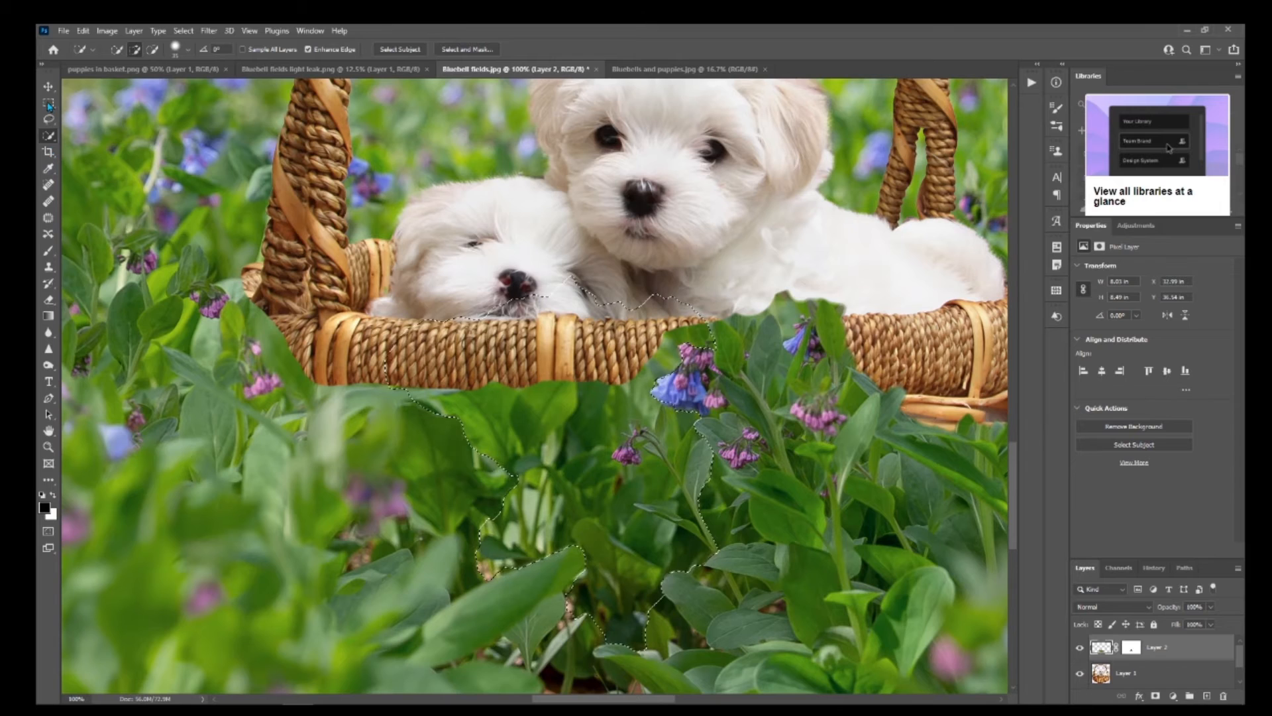
# - Switch to the Brush tool and undo the stray black stroke painted on Layer 2's image instead of its mask
pyautogui.click(47, 249)
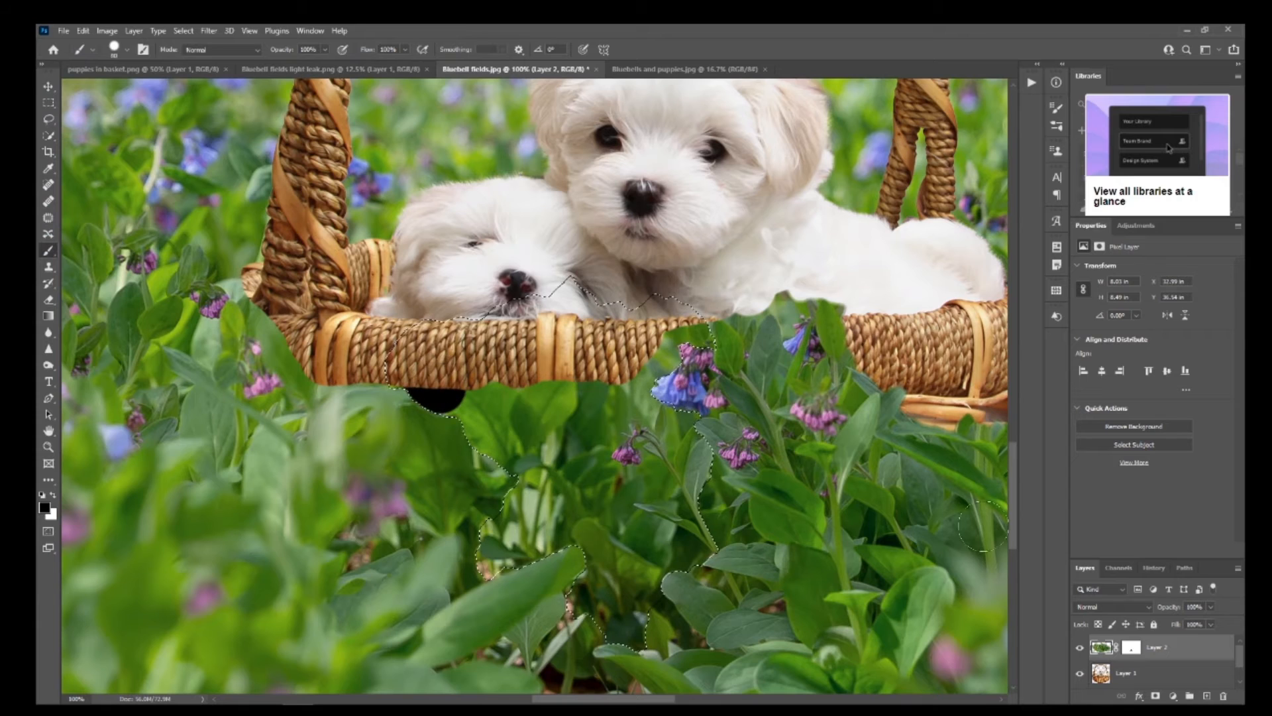
pyautogui.click(1154, 568)
pyautogui.click(1118, 666)
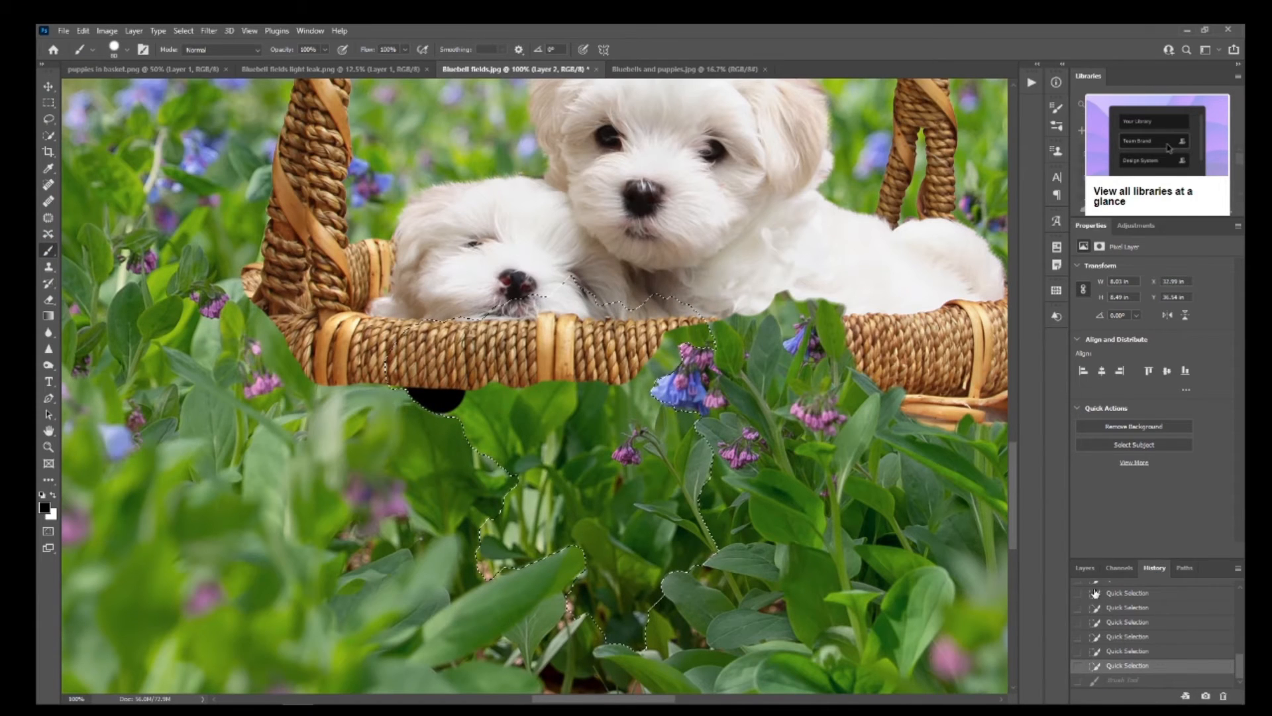
pyautogui.click(1085, 568)
# - Paint black inside the selection on Layer 2's mask to reveal the basket's wicker front, and deselect
pyautogui.click(1128, 647)
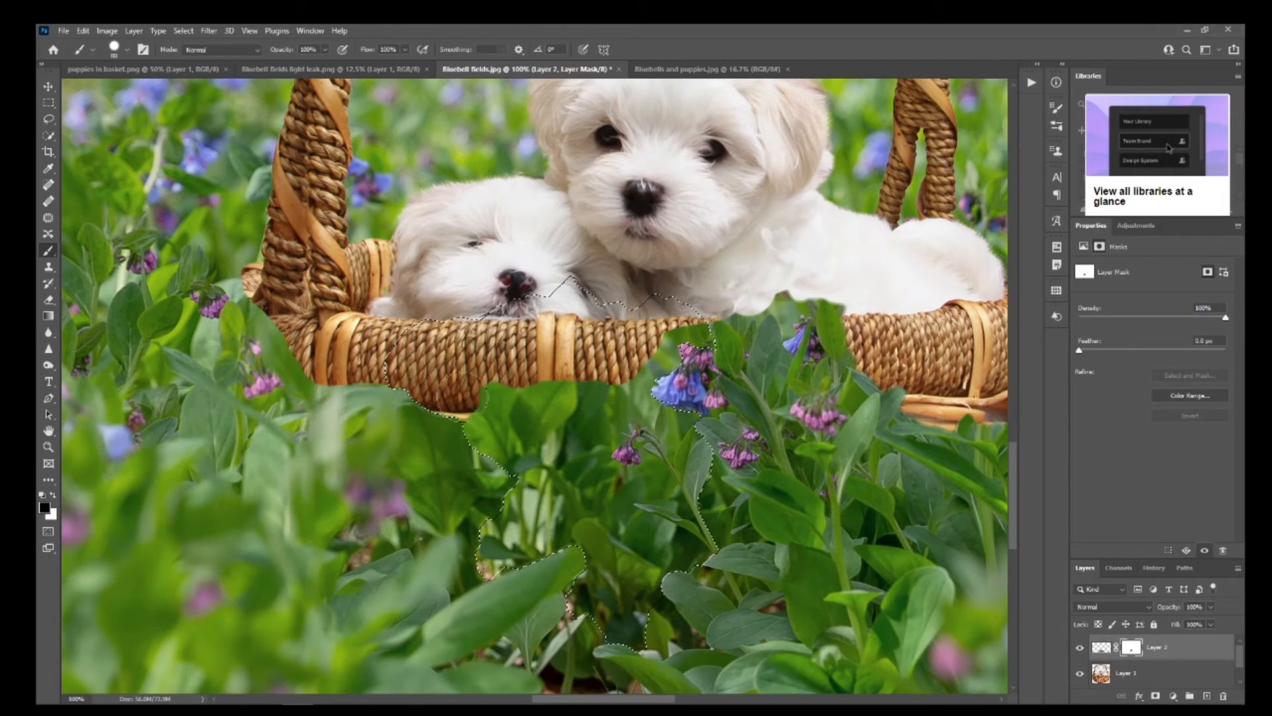
pyautogui.moveTo(524, 398)
pyautogui.mouseDown()
pyautogui.moveTo(505, 443)
pyautogui.moveTo(474, 427)
pyautogui.moveTo(543, 463)
pyautogui.moveTo(497, 556)
pyautogui.moveTo(560, 533)
pyautogui.moveTo(586, 503)
pyautogui.moveTo(574, 526)
pyautogui.moveTo(544, 410)
pyautogui.moveTo(583, 359)
pyautogui.moveTo(609, 473)
pyautogui.moveTo(553, 361)
pyautogui.moveTo(655, 370)
pyautogui.moveTo(648, 431)
pyautogui.moveTo(681, 470)
pyautogui.moveTo(690, 535)
pyautogui.moveTo(620, 598)
pyautogui.moveTo(616, 507)
pyautogui.moveTo(631, 553)
pyautogui.moveTo(661, 548)
pyautogui.moveTo(672, 619)
pyautogui.mouseUp()
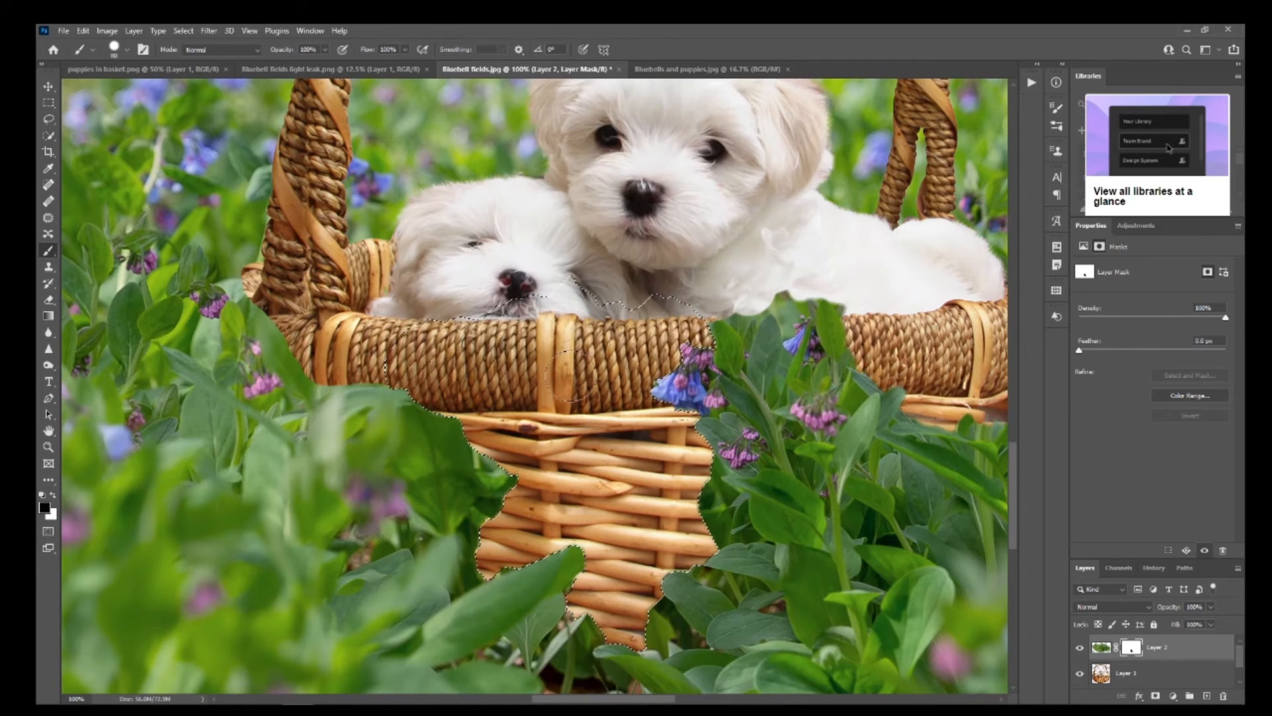
pyautogui.click(184, 31)
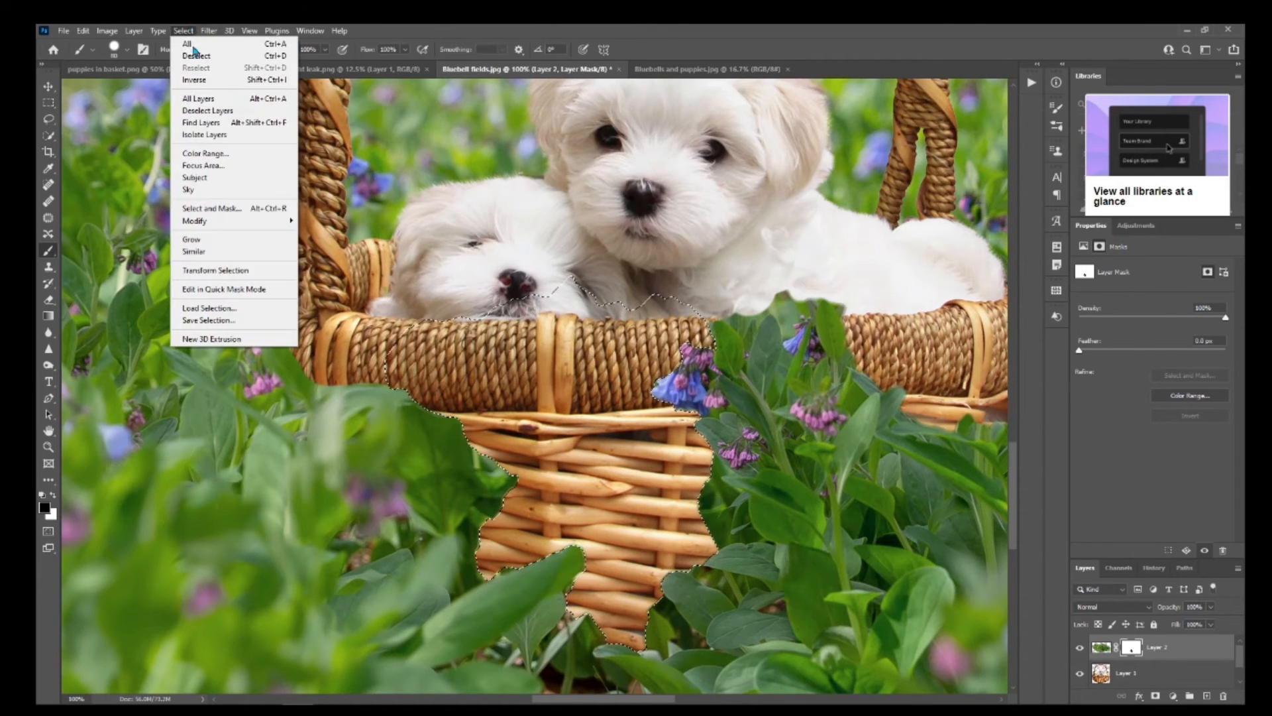
pyautogui.click(196, 56)
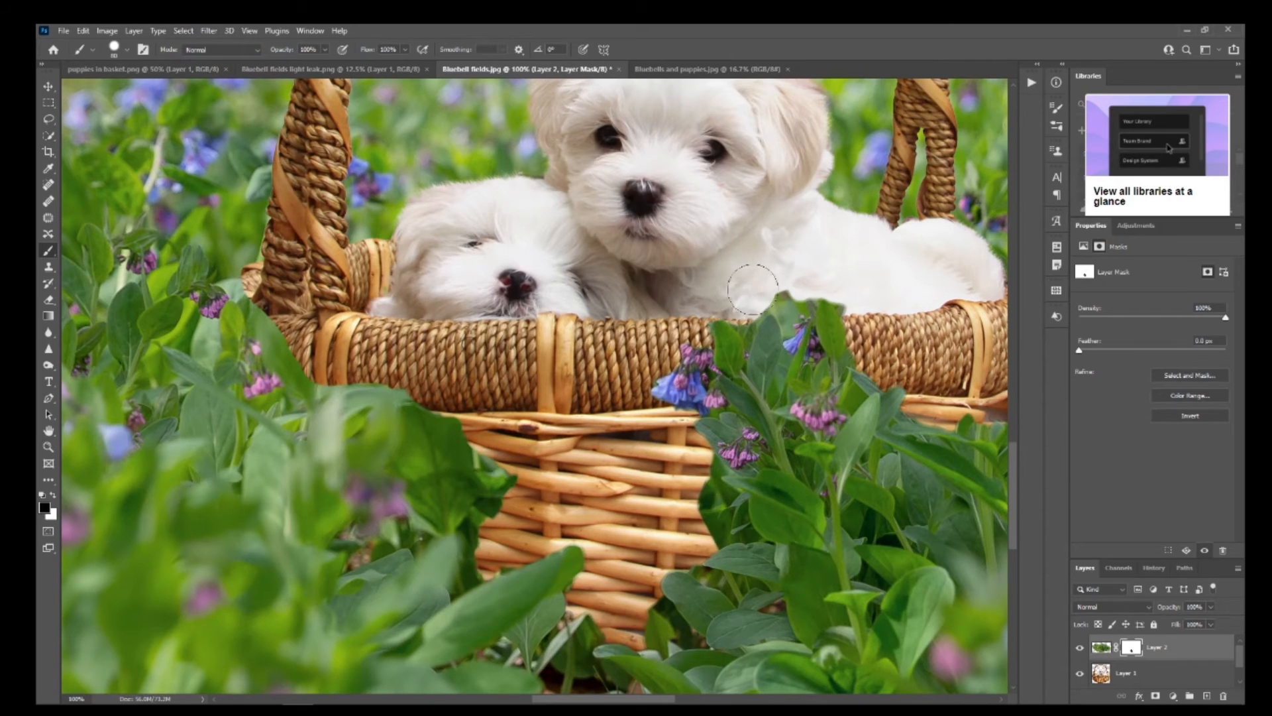
# - Clean up Layer 2's mask in black around the leaf tips against the fur and, with a 25 px brush, the wicker front's left edge
pyautogui.moveTo(761, 295); pyautogui.dragTo(774, 293)
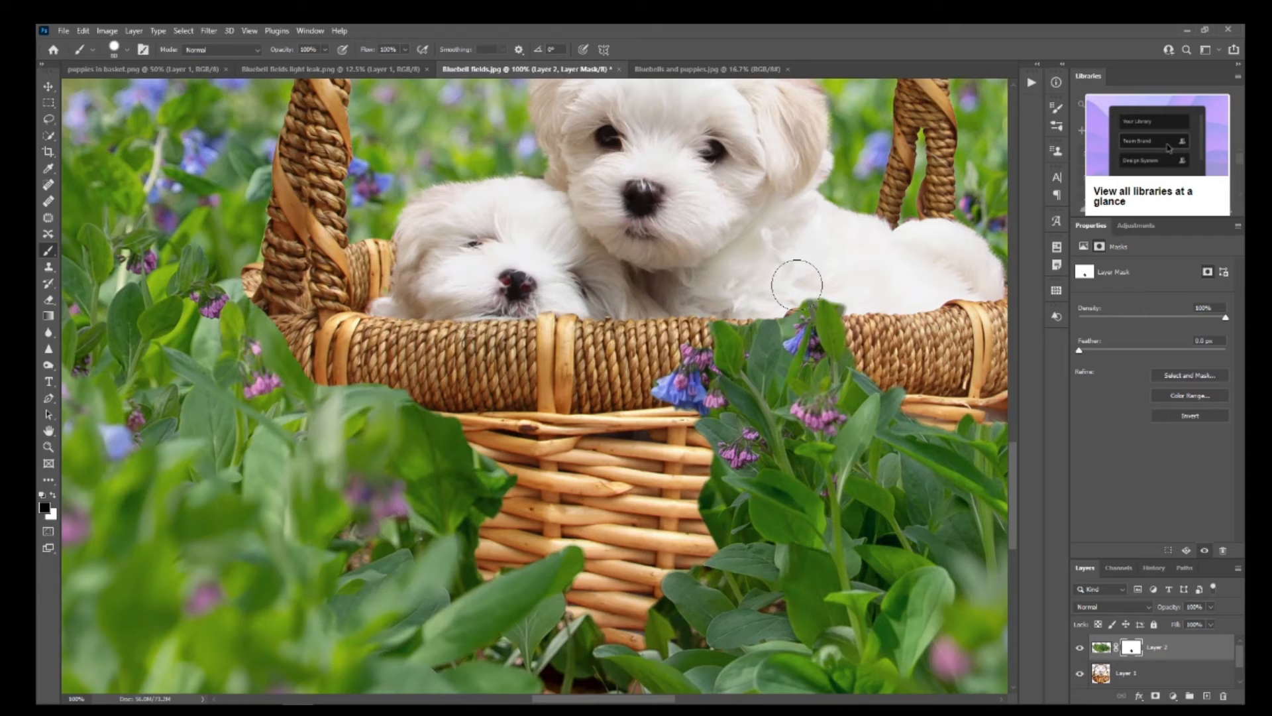
pyautogui.click(789, 292)
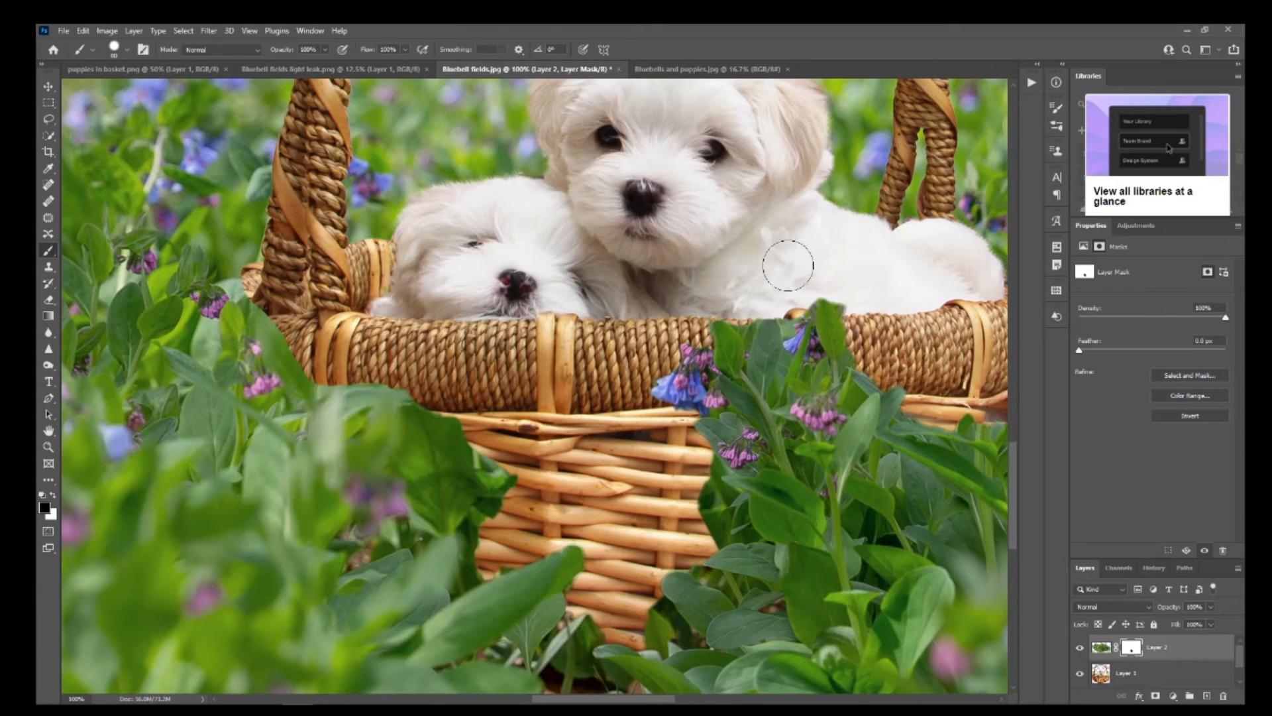
pyautogui.press('[')
pyautogui.press('[')
pyautogui.press('[')
pyautogui.press('[')
pyautogui.press('[')
pyautogui.press('[')
pyautogui.press('[')
pyautogui.press('[')
pyautogui.moveTo(792, 318); pyautogui.dragTo(789, 328)
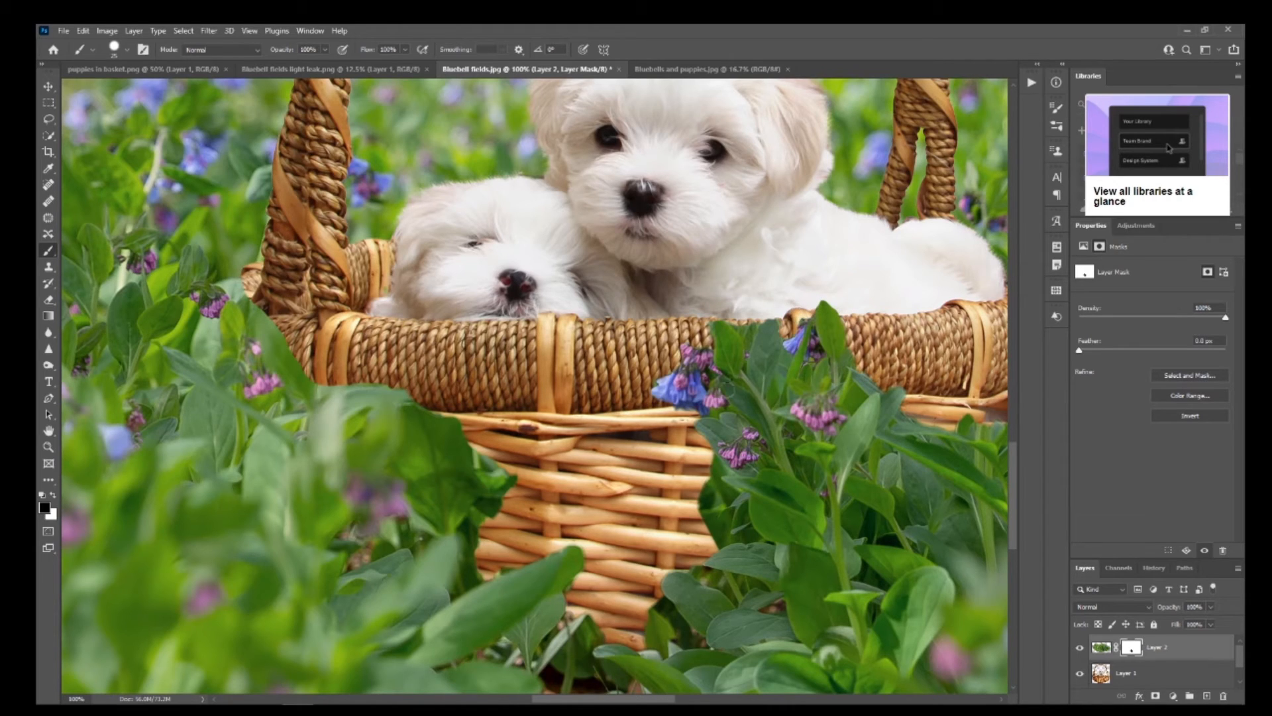
pyautogui.moveTo(520, 474)
pyautogui.mouseDown()
pyautogui.moveTo(509, 518)
pyautogui.moveTo(486, 508)
pyautogui.moveTo(474, 523)
pyautogui.moveTo(481, 549)
pyautogui.moveTo(484, 511)
pyautogui.moveTo(470, 529)
pyautogui.moveTo(476, 574)
pyautogui.mouseUp()
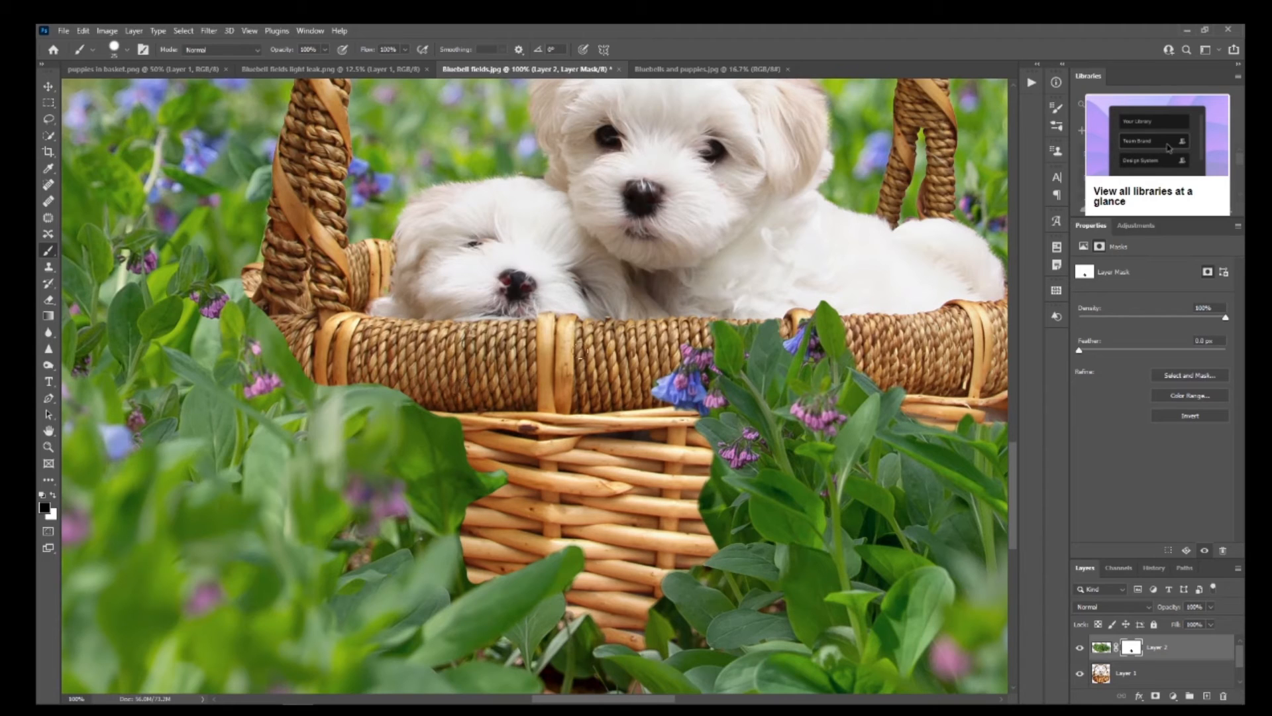
# - Try painting white on Layer 2's mask to restore a leaf at the wicker front's left edge, and undo the latest brush strokes
pyautogui.click(53, 495)
pyautogui.moveTo(465, 480)
pyautogui.mouseDown()
pyautogui.moveTo(504, 438)
pyautogui.moveTo(474, 431)
pyautogui.mouseUp()
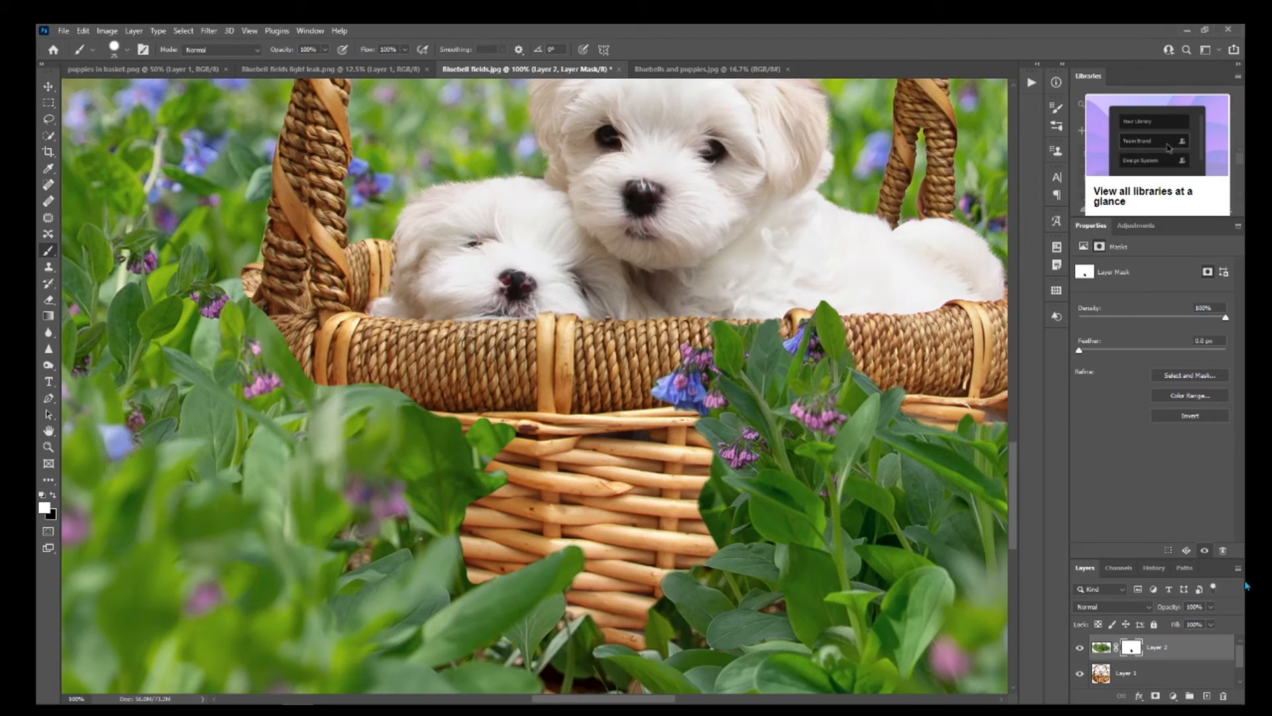
pyautogui.click(1155, 568)
pyautogui.click(1133, 669)
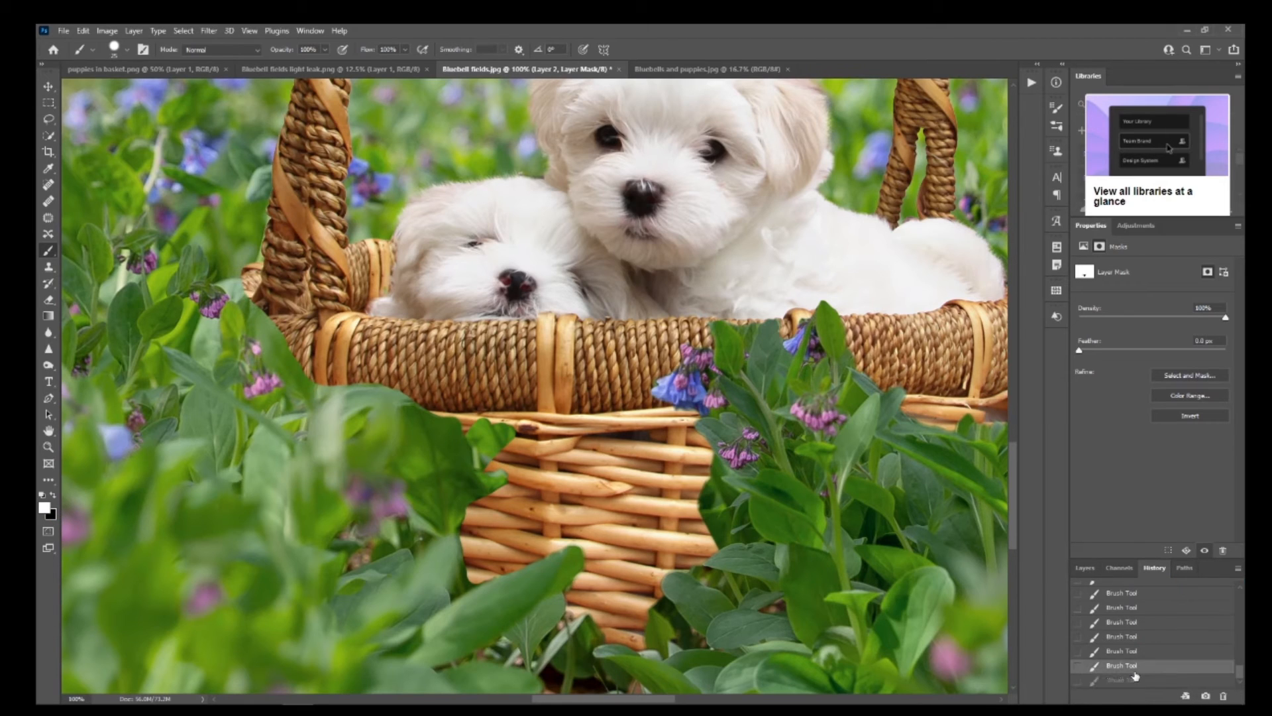
pyautogui.click(1133, 652)
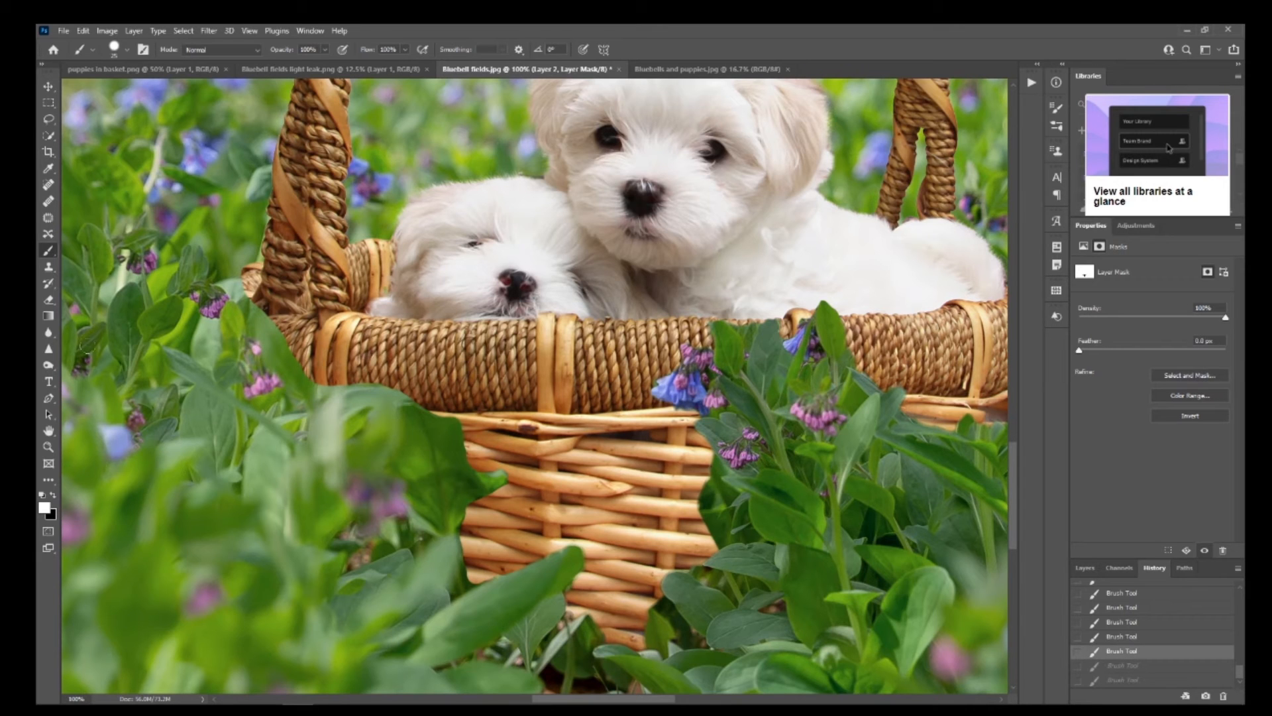
# - Examine the composite close up around the basket's base and as a whole image
pyautogui.click(48, 447)
pyautogui.click(415, 51)
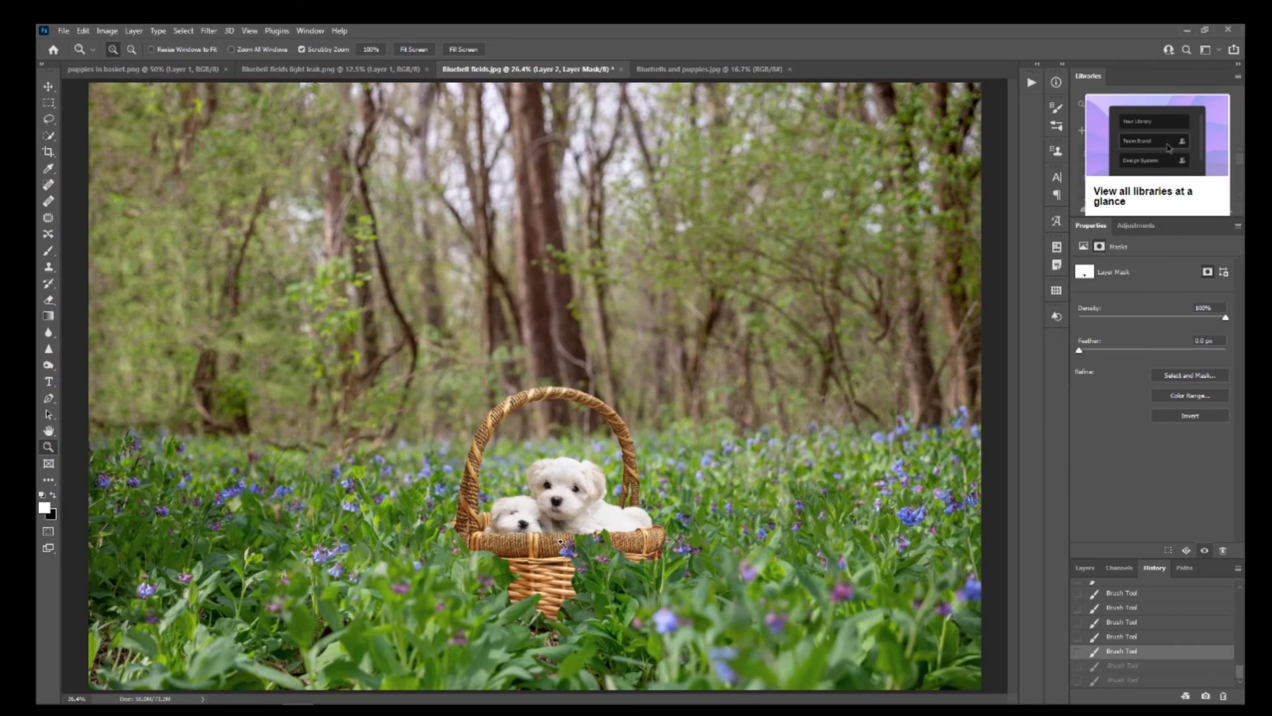
pyautogui.click(657, 558)
pyautogui.click(656, 558)
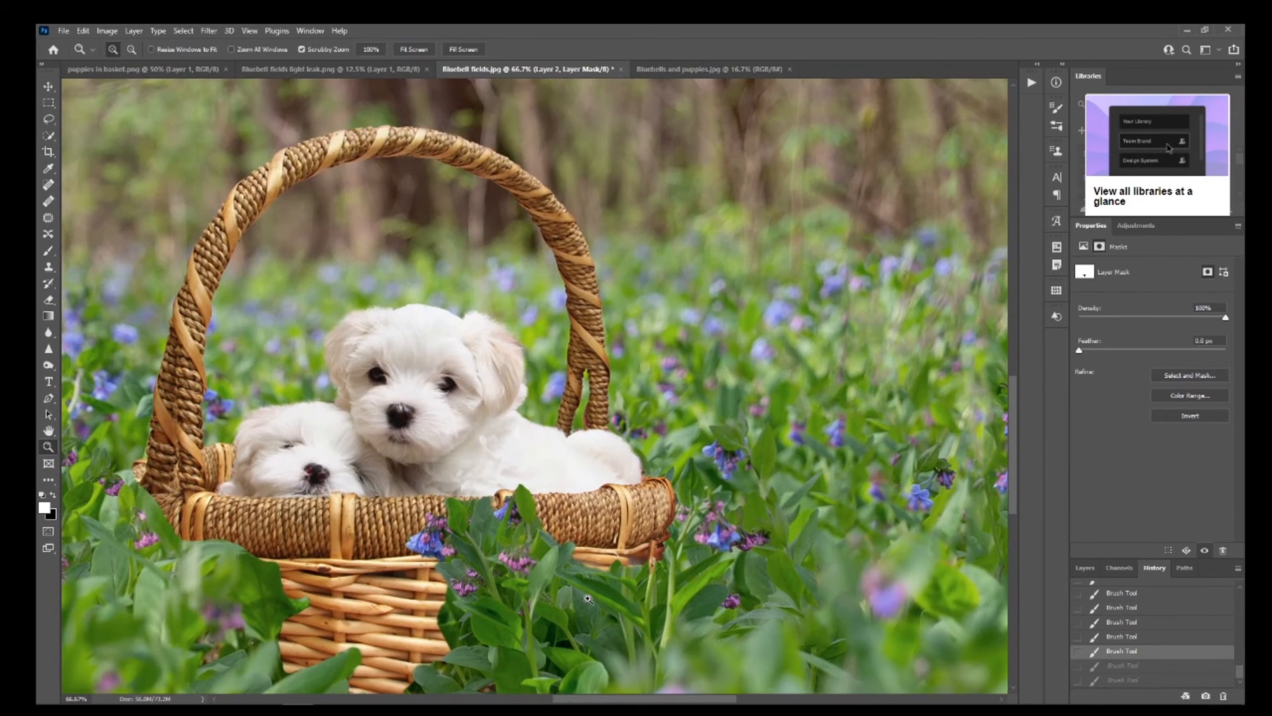
pyautogui.scroll(-3, 409, 569)
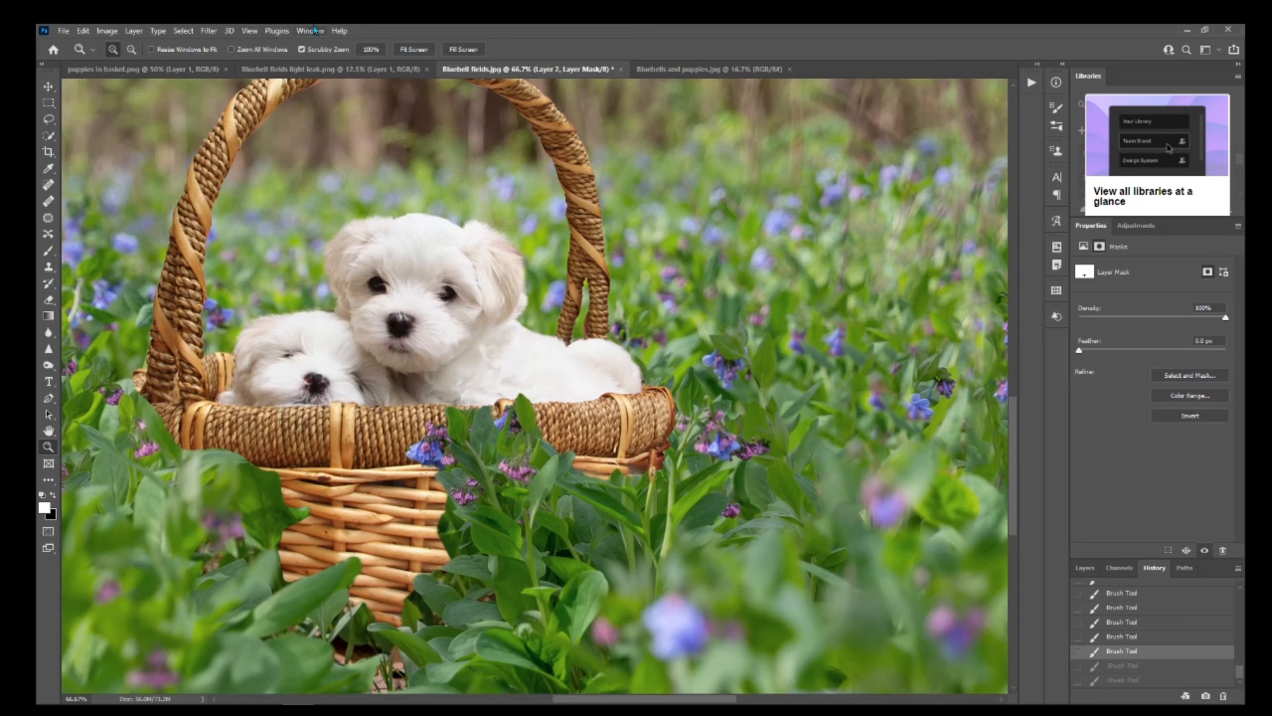
pyautogui.hotkey('ctrl', '0')
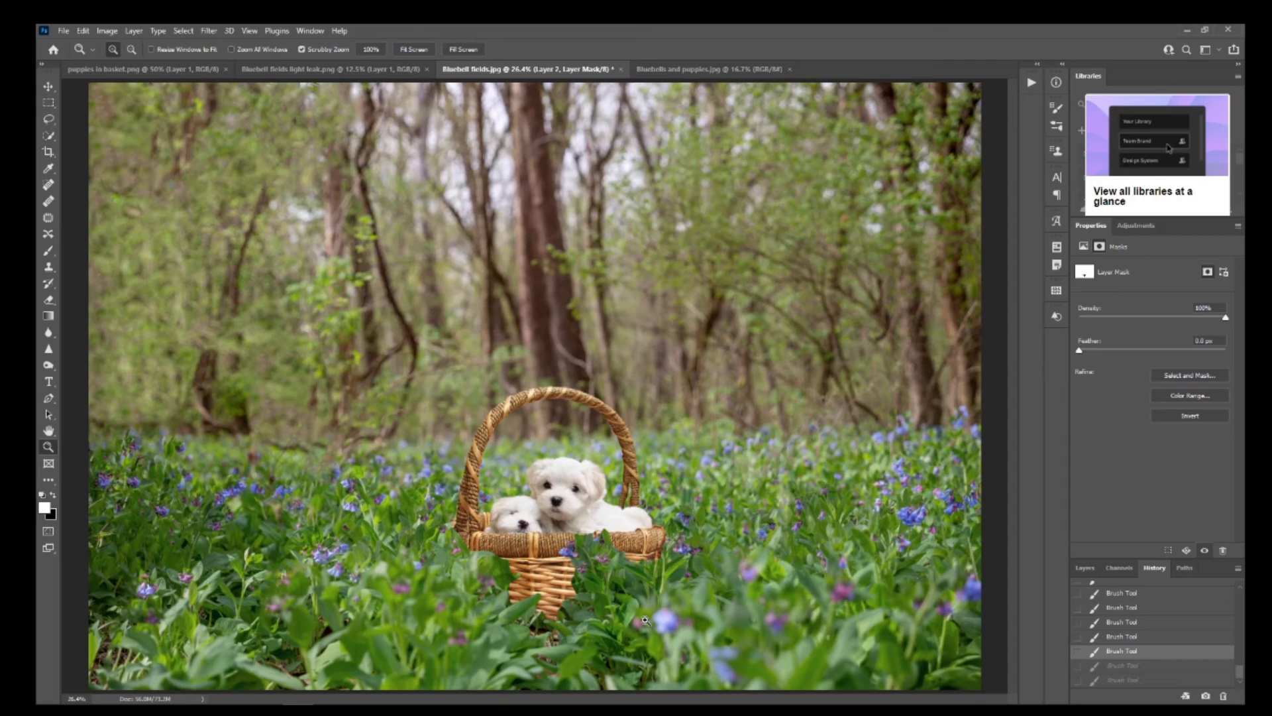
pyautogui.click(1084, 568)
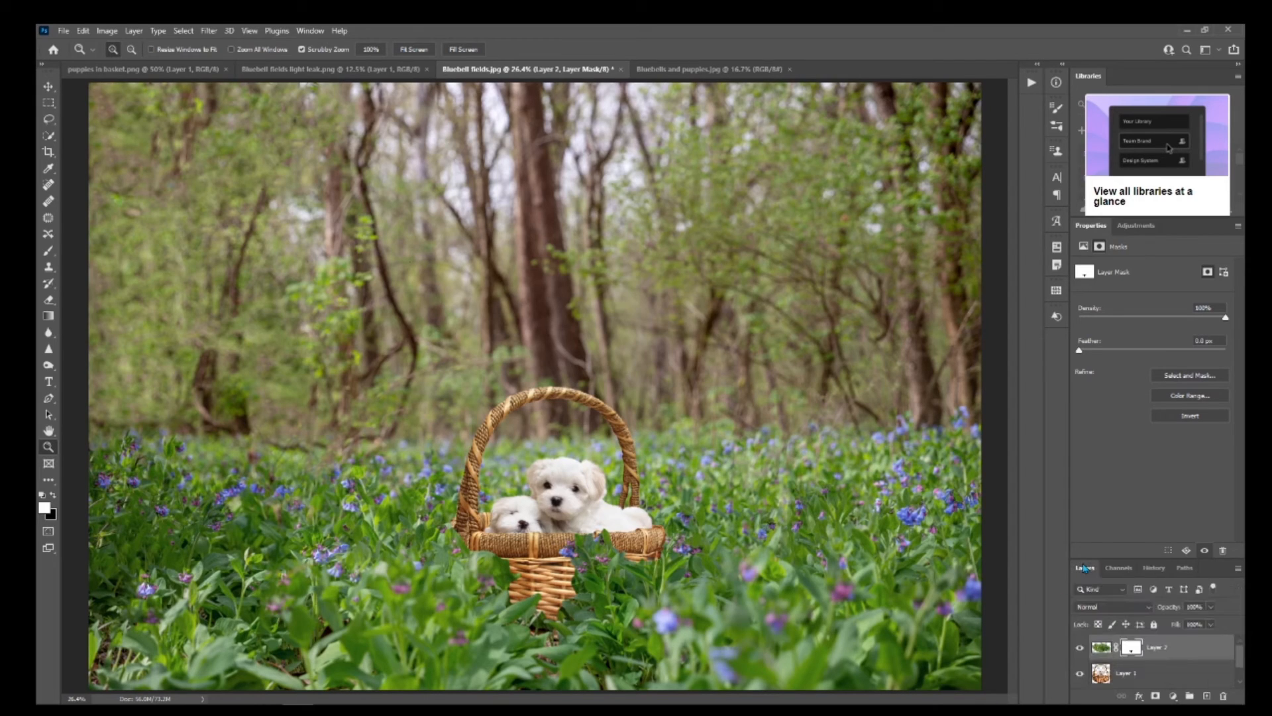
# - Copy the light leak layer from Bluebell fields light leak.png into Bluebell fields.jpg, above Layer 2
pyautogui.click(366, 72)
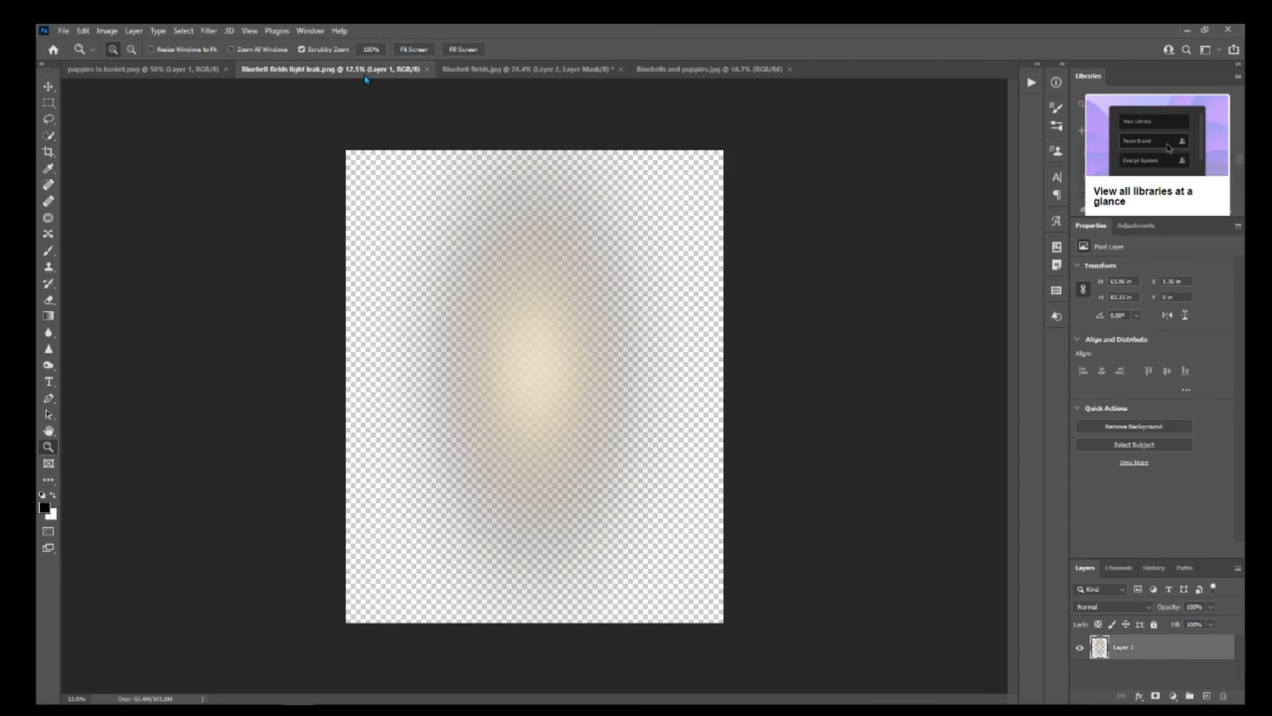
pyautogui.click(49, 88)
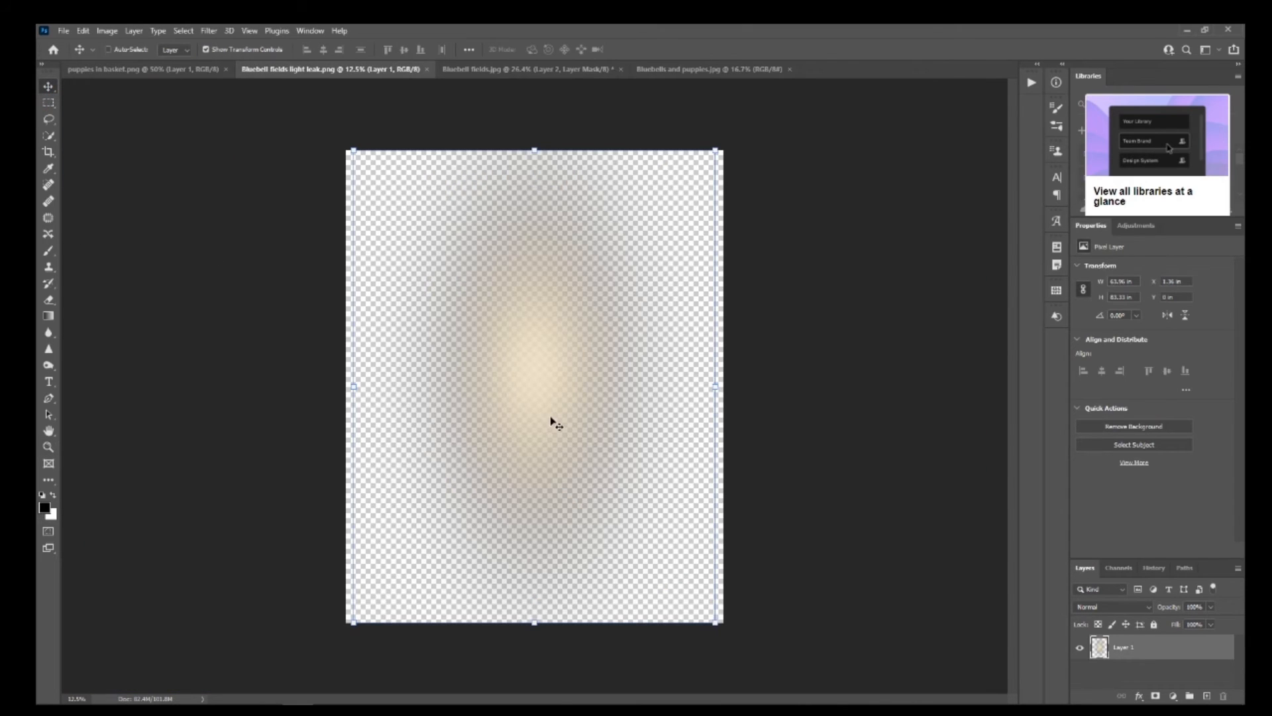
pyautogui.moveTo(550, 417); pyautogui.dragTo(551, 418)
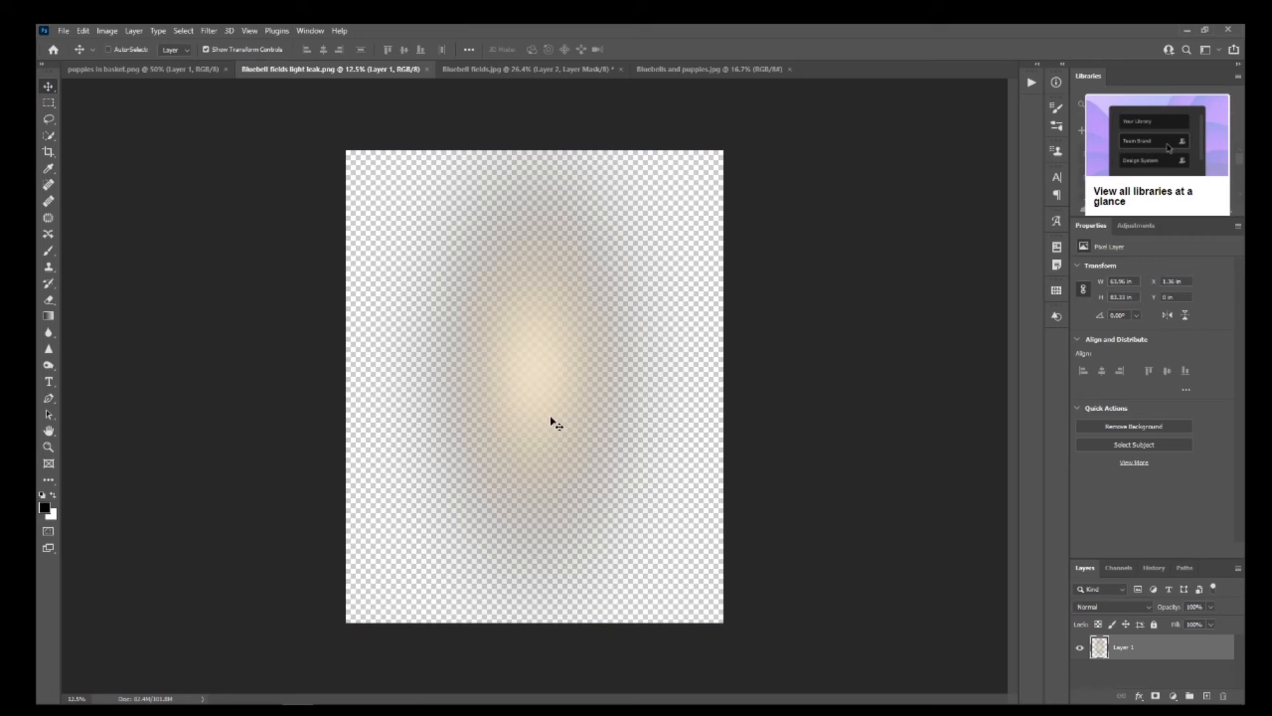
pyautogui.moveTo(556, 424); pyautogui.dragTo(636, 341)
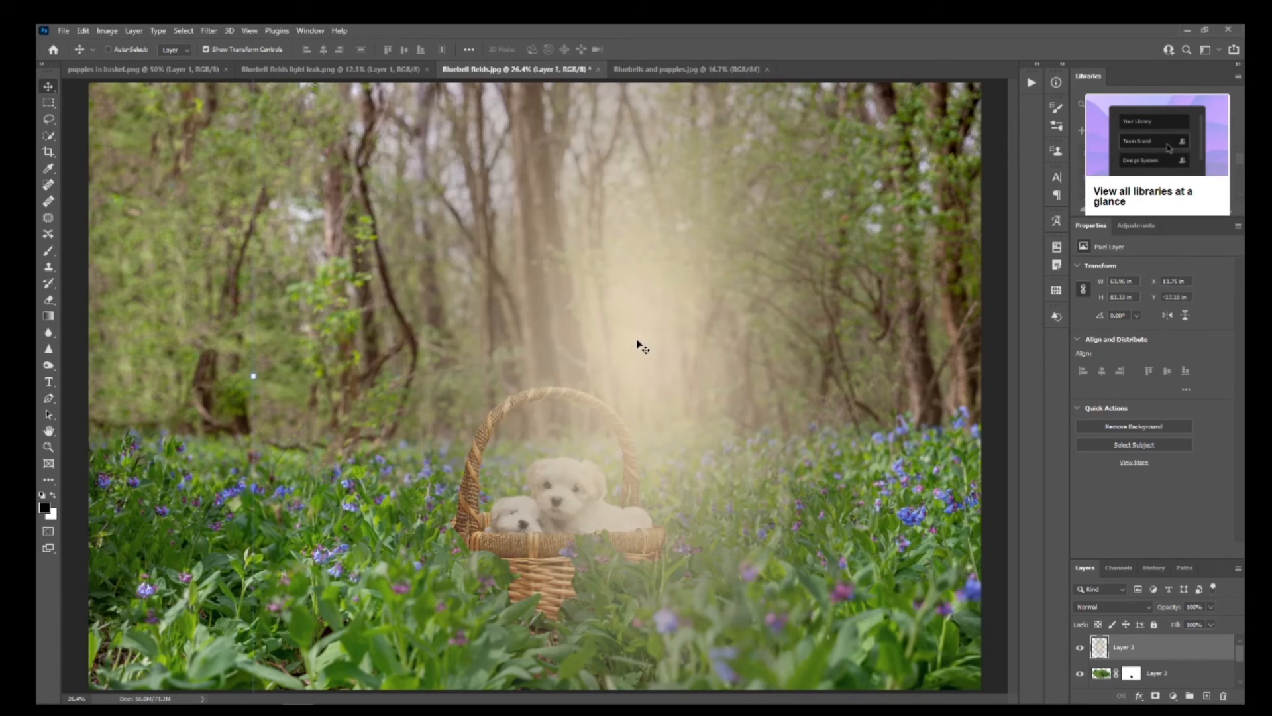
# - Move the light leak over the trees above and right of the basket and scale it to about 154% width and 126% height
pyautogui.moveTo(633, 453); pyautogui.dragTo(649, 217)
pyautogui.moveTo(273, 470); pyautogui.dragTo(75, 469)
pyautogui.moveTo(651, 453); pyautogui.dragTo(607, 439)
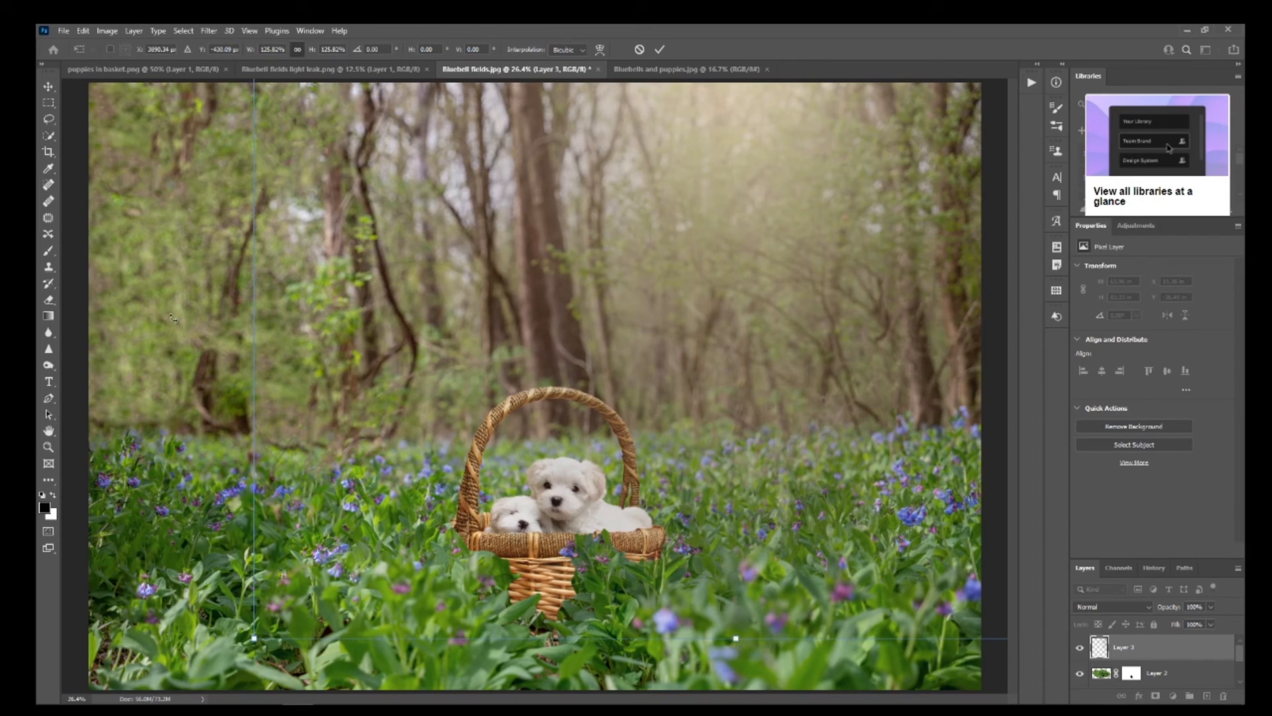
pyautogui.moveTo(252, 250); pyautogui.dragTo(49, 252)
pyautogui.moveTo(533, 375); pyautogui.dragTo(634, 419)
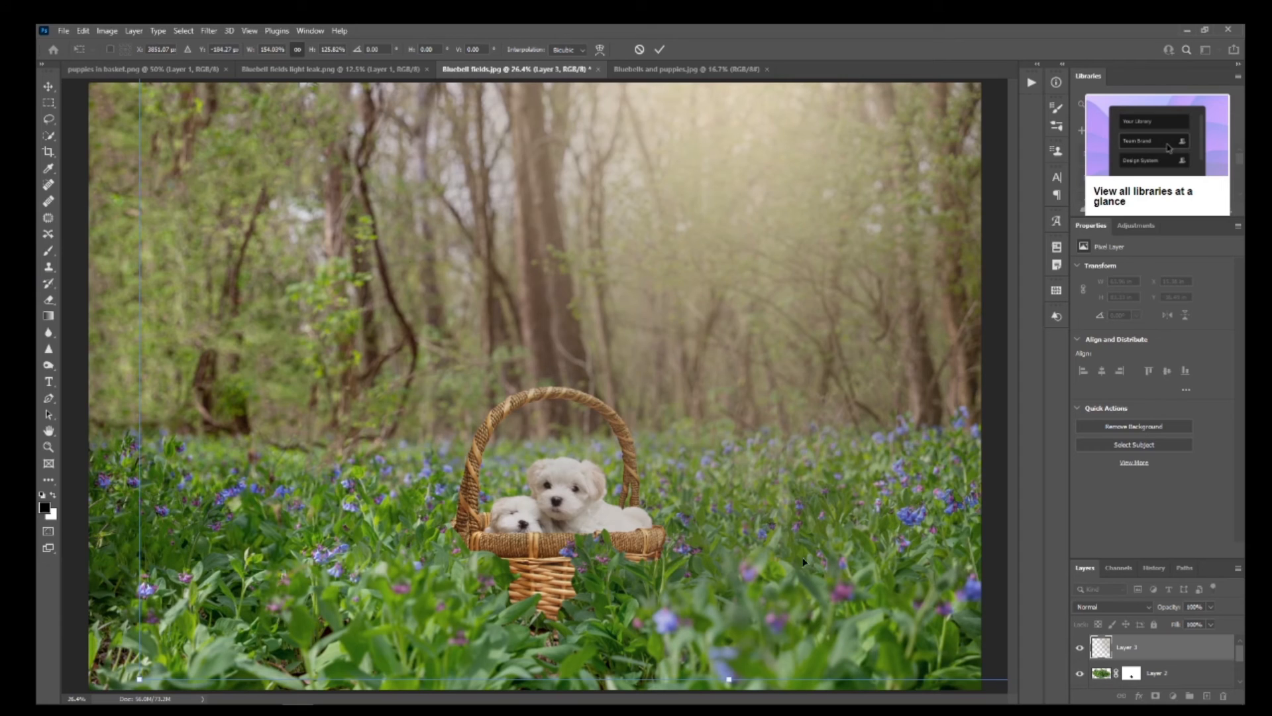
pyautogui.hotkey('ctrl', 'z')
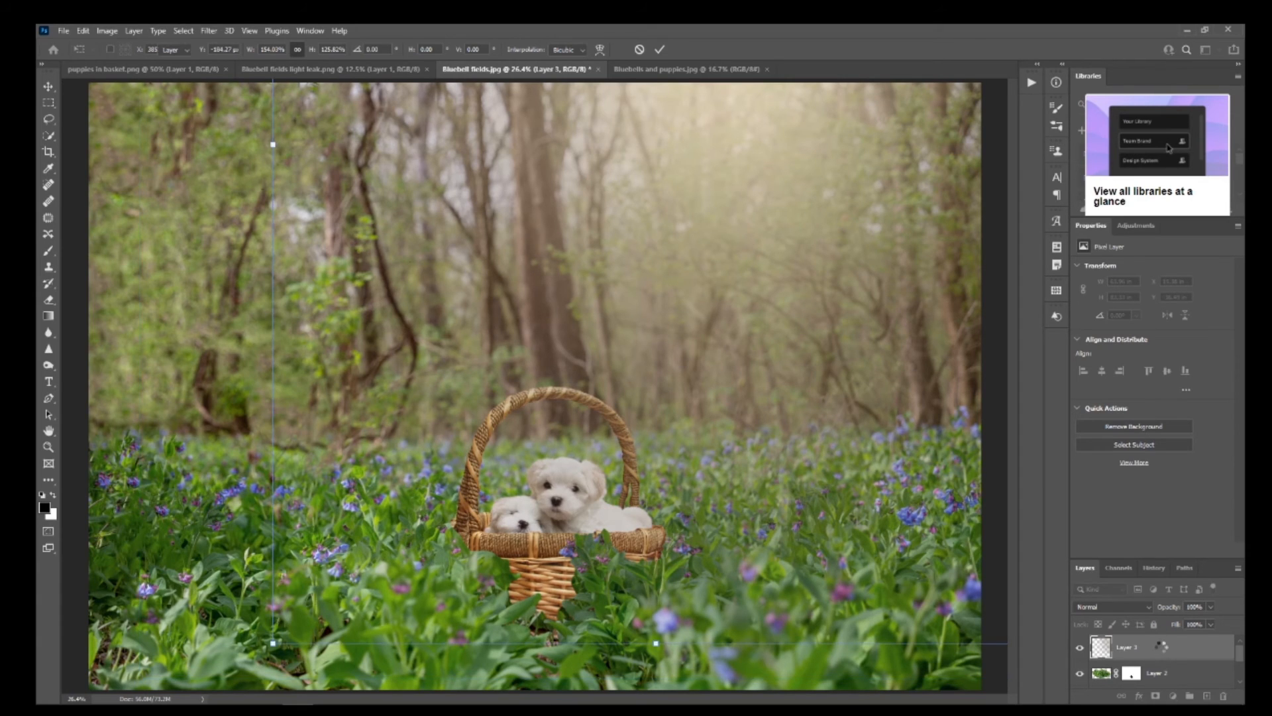
pyautogui.press('Return')
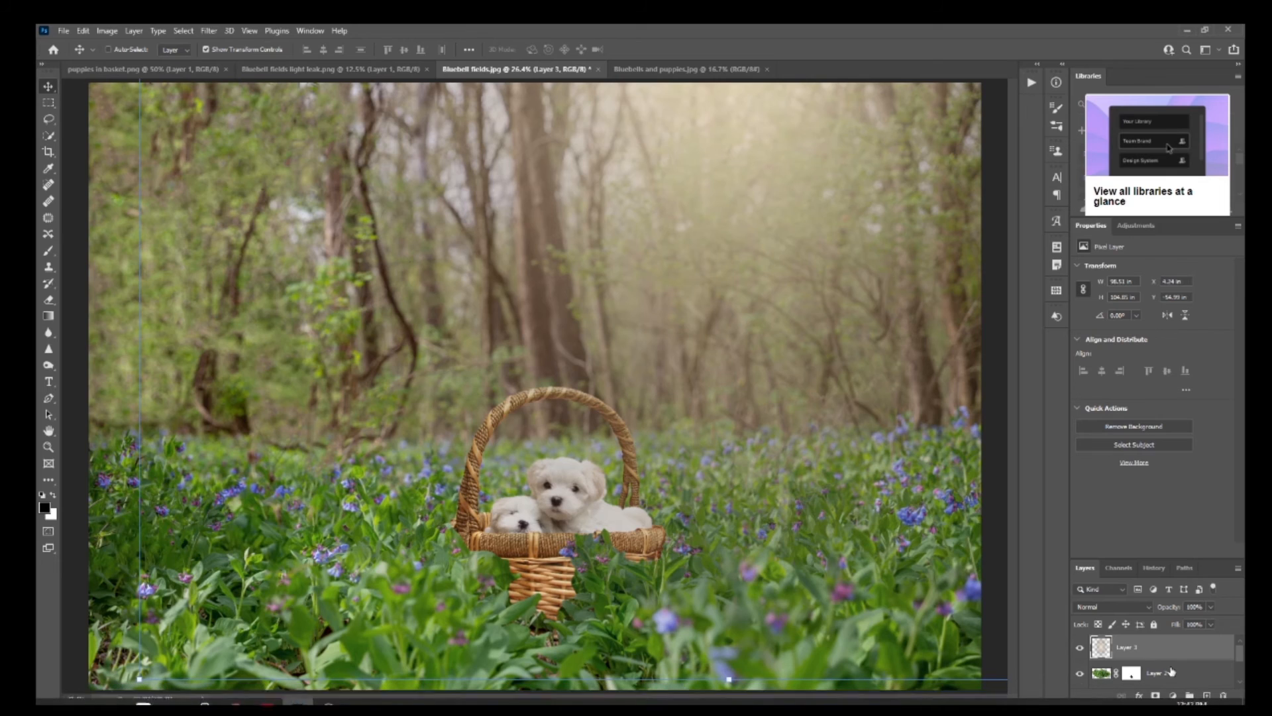
# - Add a Curves adjustment clipped to the light leak layer, raising the midtones around input 110 and placing a shadow point around input 62
pyautogui.click(1173, 697)
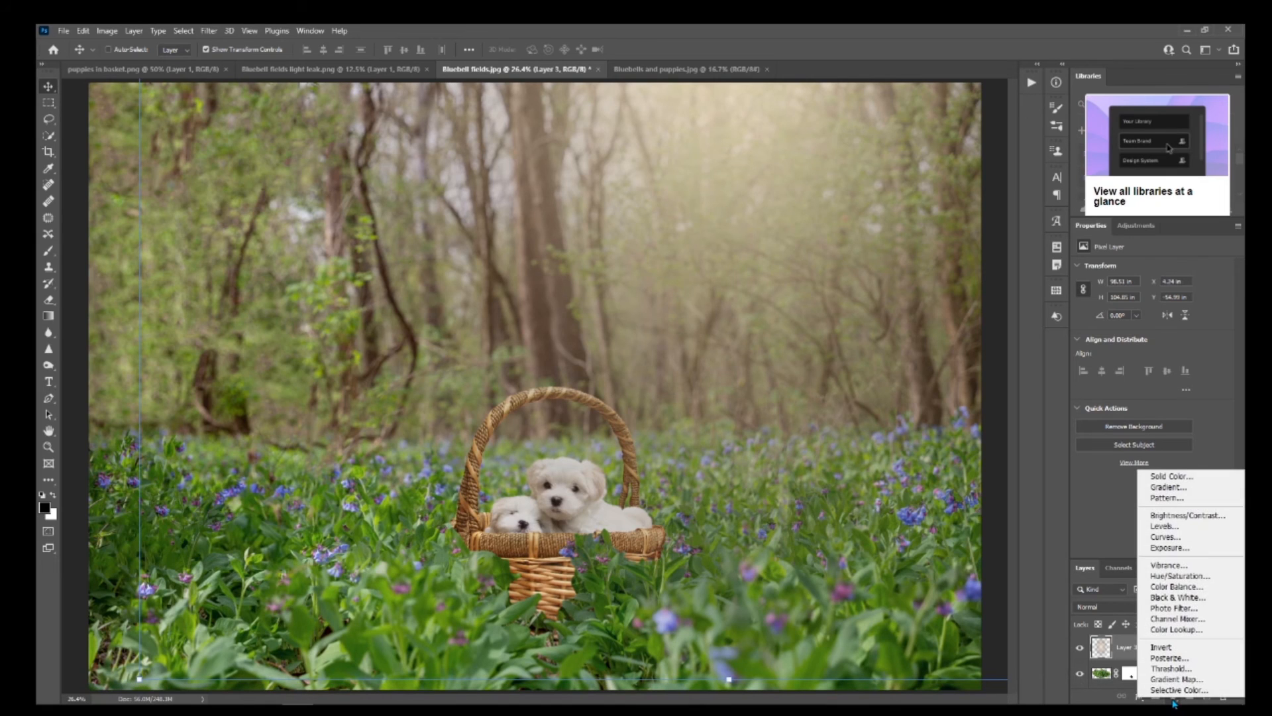
pyautogui.click(1170, 539)
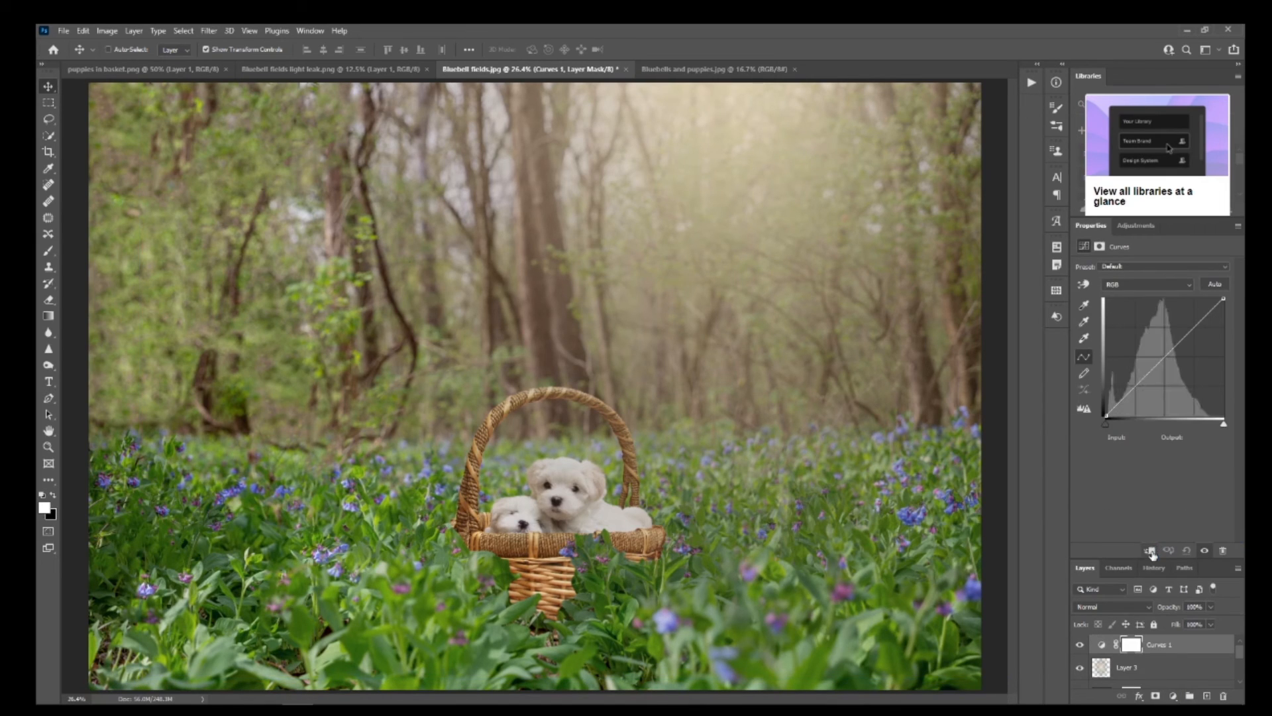
pyautogui.click(1151, 551)
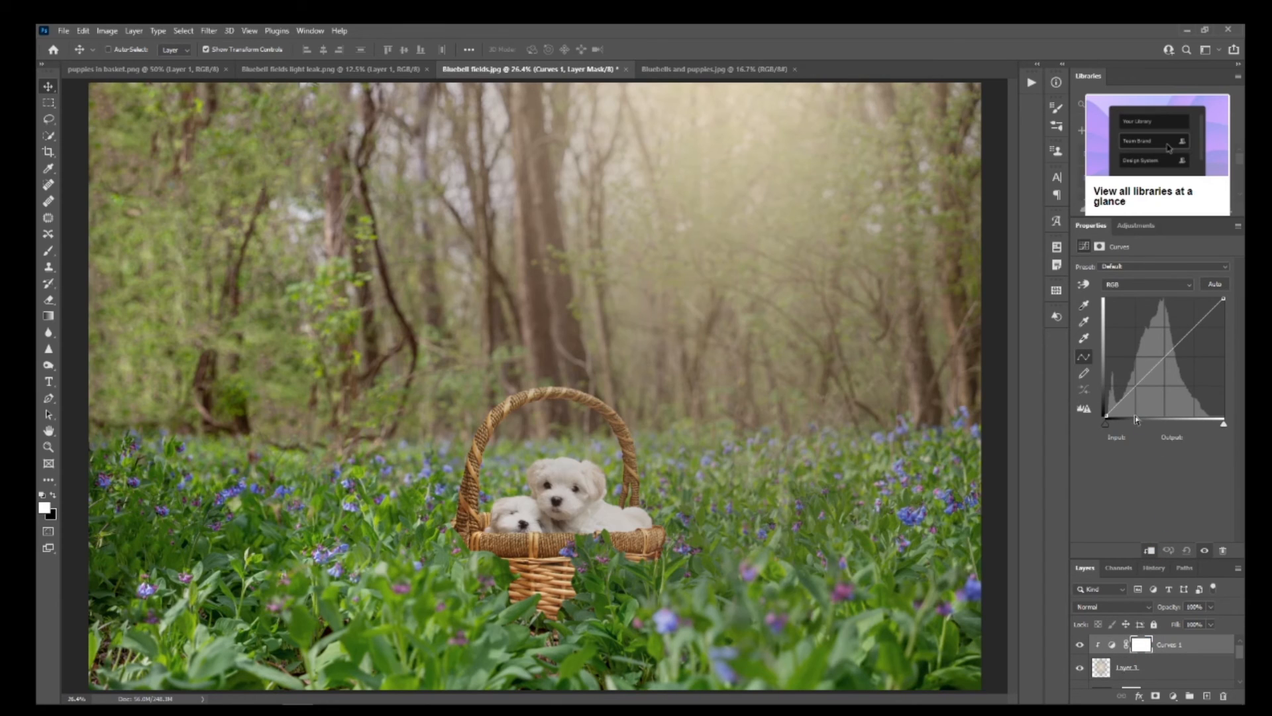
pyautogui.moveTo(1160, 355); pyautogui.dragTo(1157, 344)
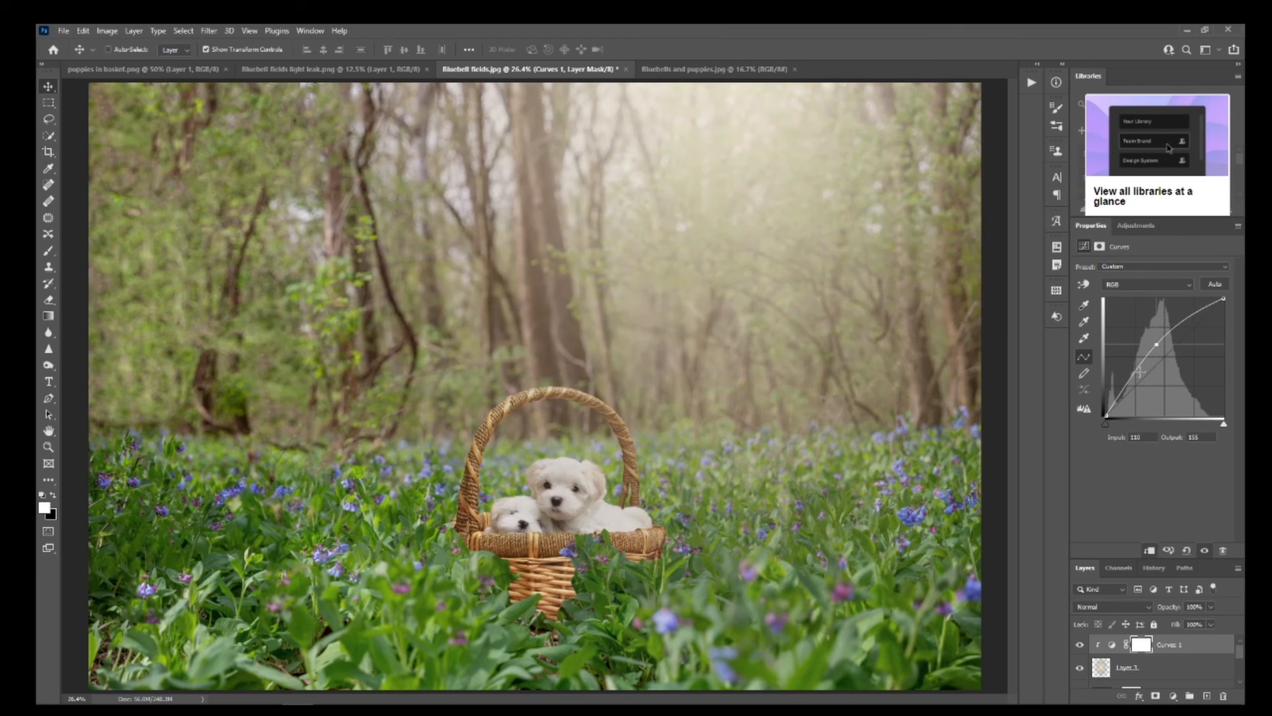
pyautogui.moveTo(1130, 379); pyautogui.dragTo(1134, 381)
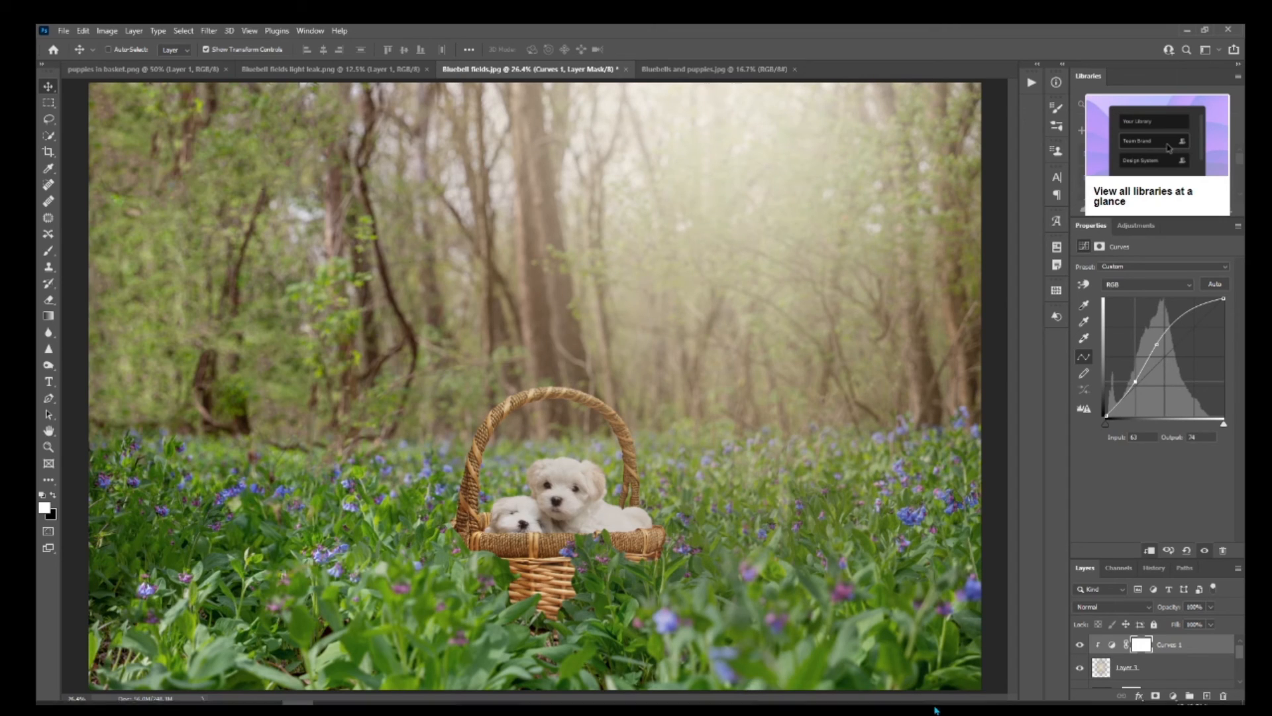
# - Crop the composite along its right, top and left edges so the basket sits near the right-hand third, keeping the foreground foliage
pyautogui.click(48, 155)
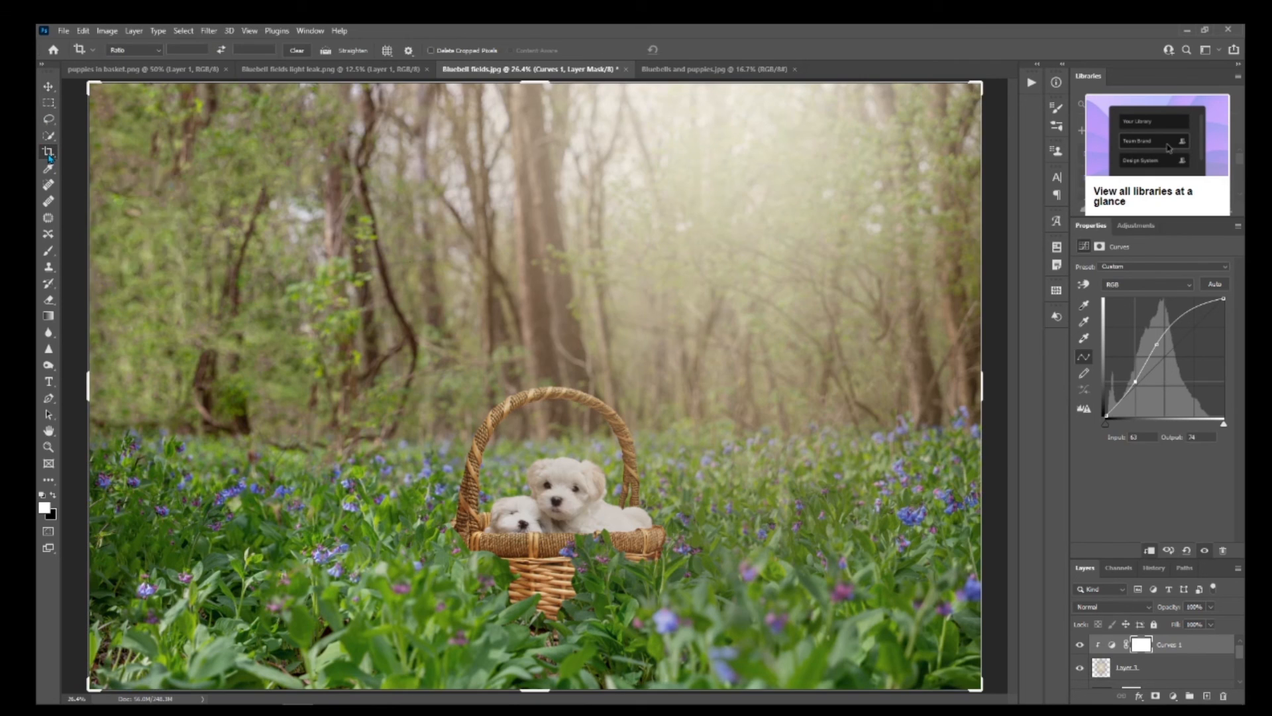
pyautogui.moveTo(980, 393); pyautogui.dragTo(902, 397)
pyautogui.moveTo(530, 82); pyautogui.dragTo(530, 147)
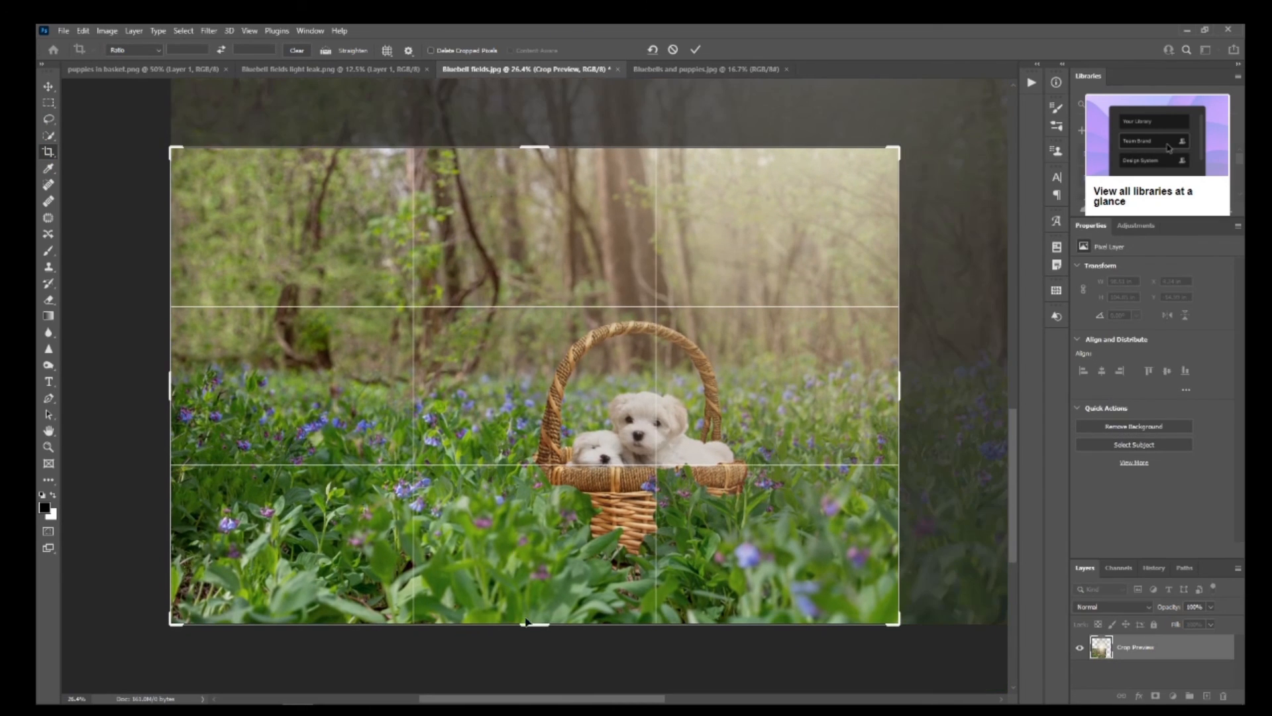
pyautogui.moveTo(529, 623); pyautogui.dragTo(531, 611)
pyautogui.moveTo(538, 152); pyautogui.dragTo(537, 156)
pyautogui.moveTo(901, 400)
pyautogui.mouseDown()
pyautogui.moveTo(908, 377)
pyautogui.moveTo(905, 388)
pyautogui.mouseUp()
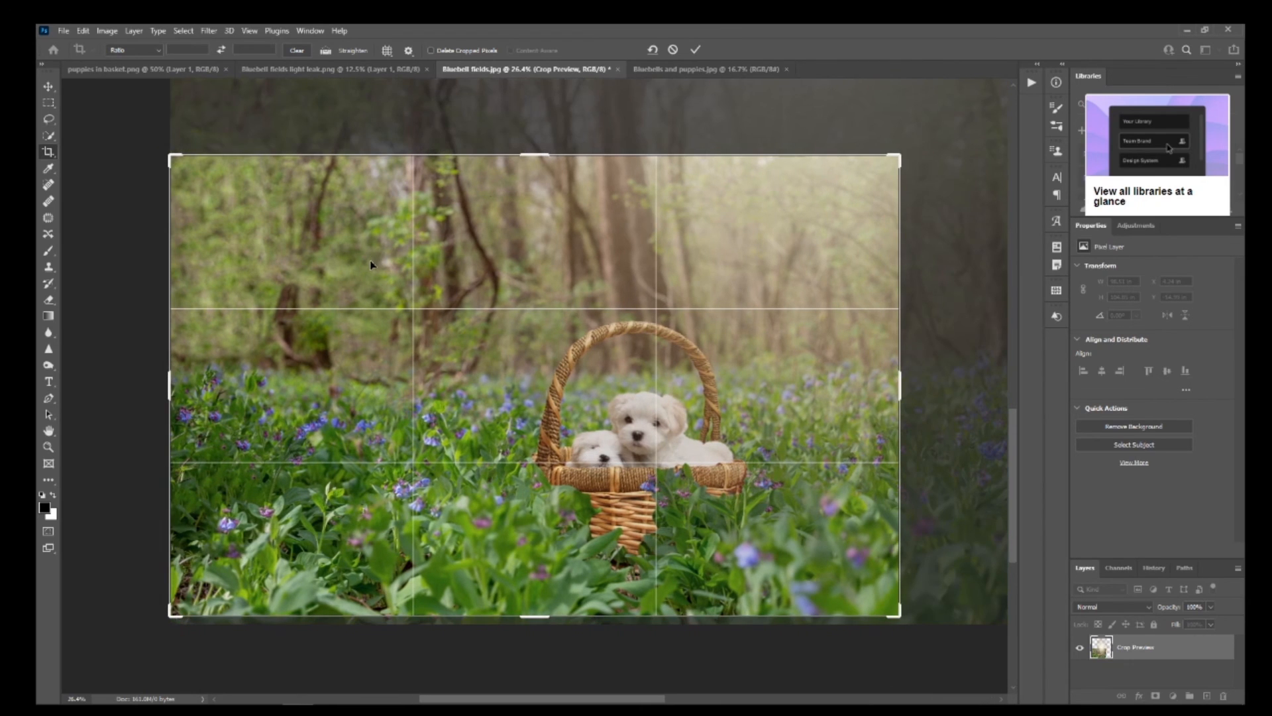
pyautogui.moveTo(545, 617); pyautogui.dragTo(542, 622)
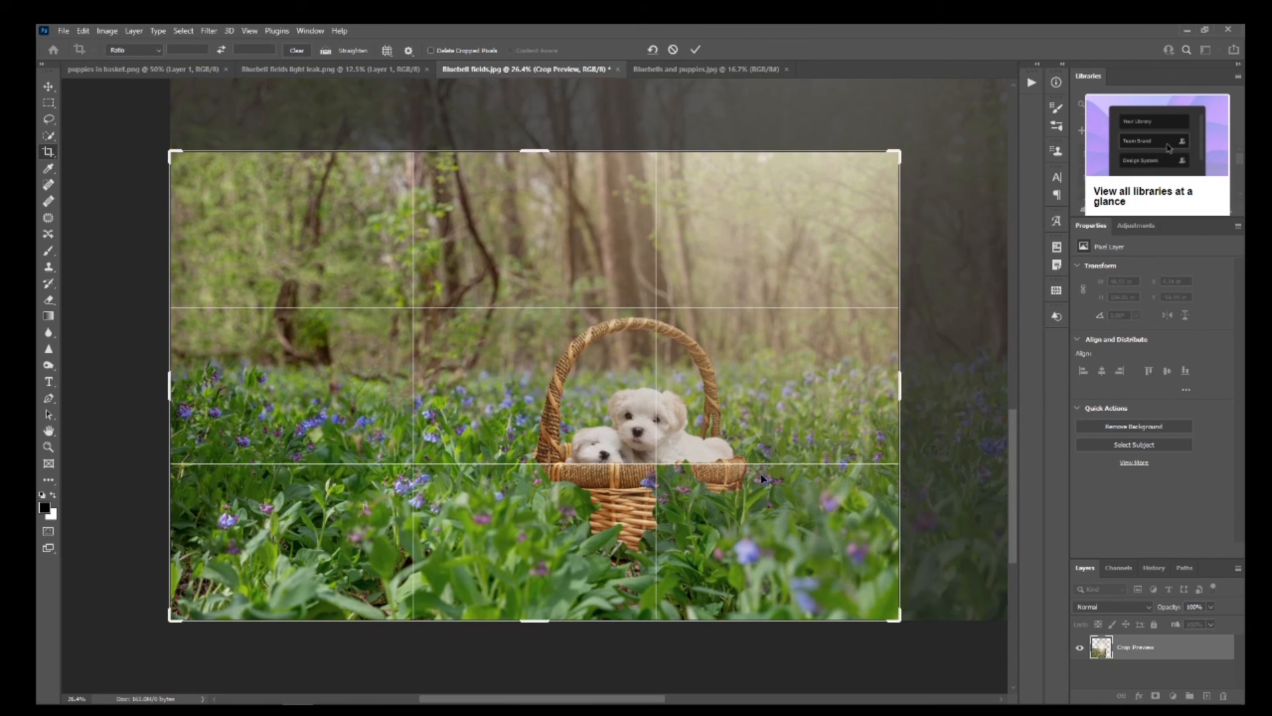
pyautogui.moveTo(892, 390); pyautogui.dragTo(892, 391)
pyautogui.moveTo(180, 395); pyautogui.dragTo(188, 397)
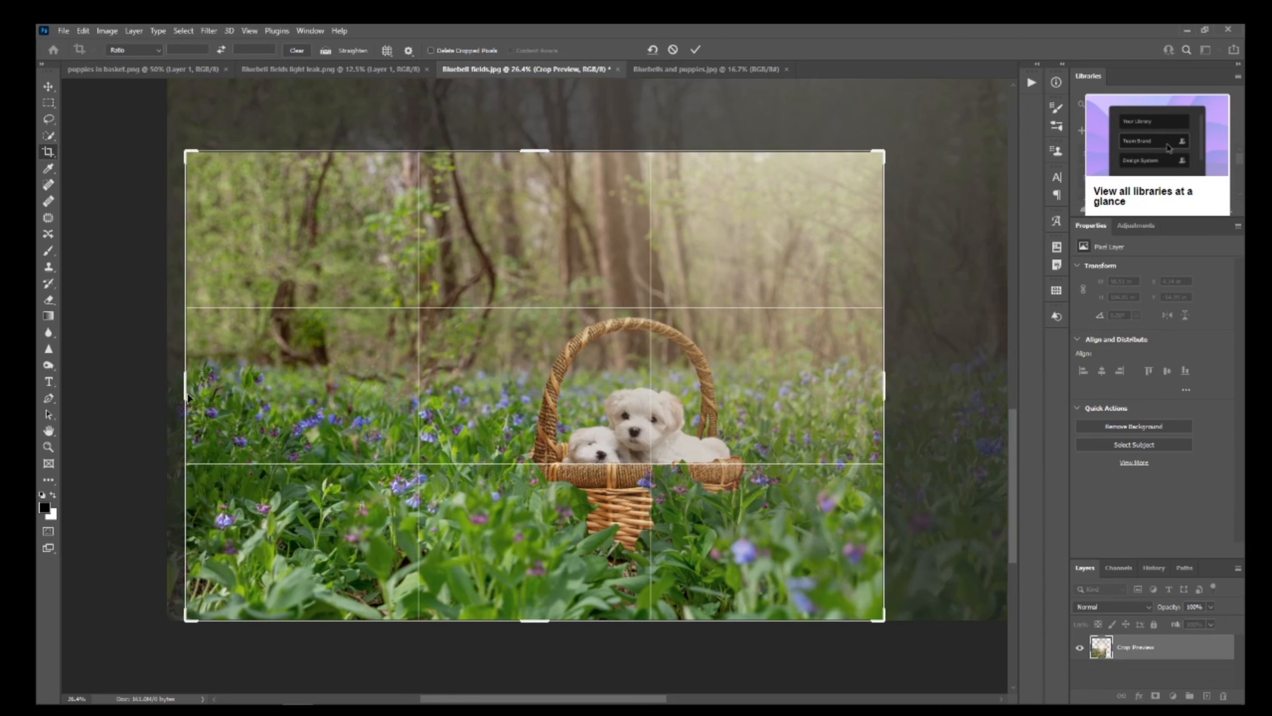
pyautogui.moveTo(885, 388); pyautogui.dragTo(877, 388)
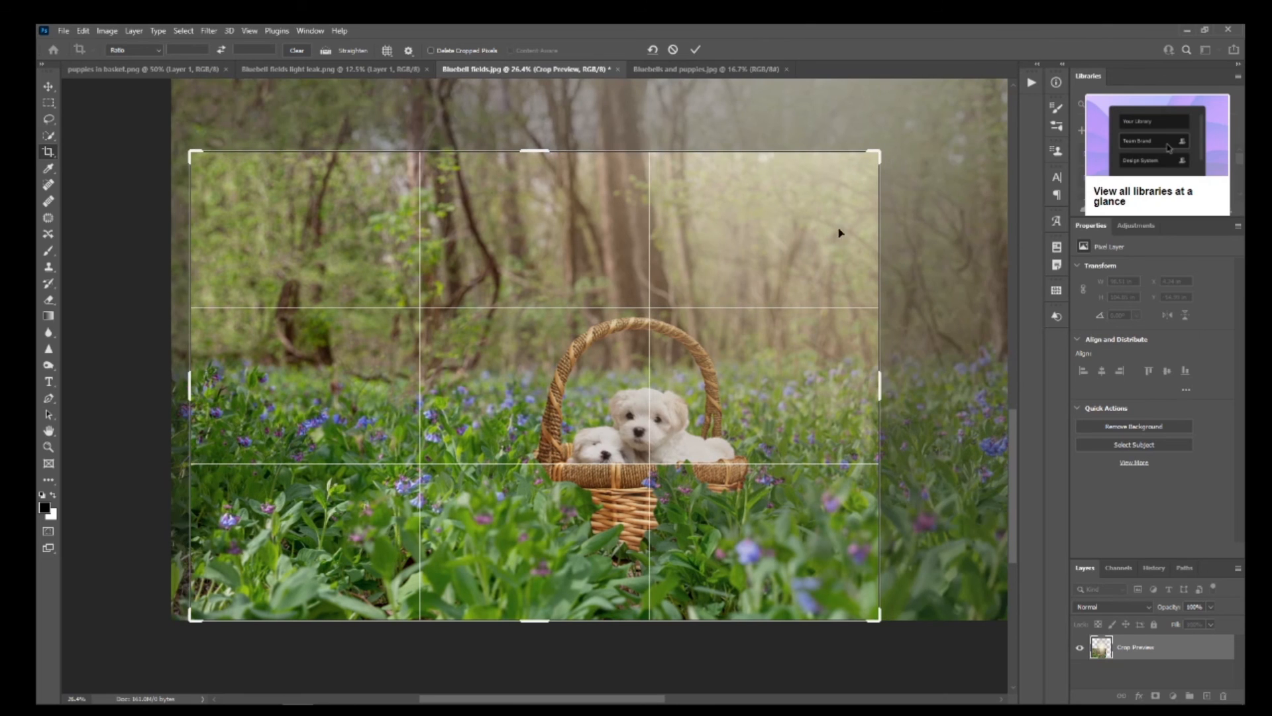
pyautogui.click(695, 50)
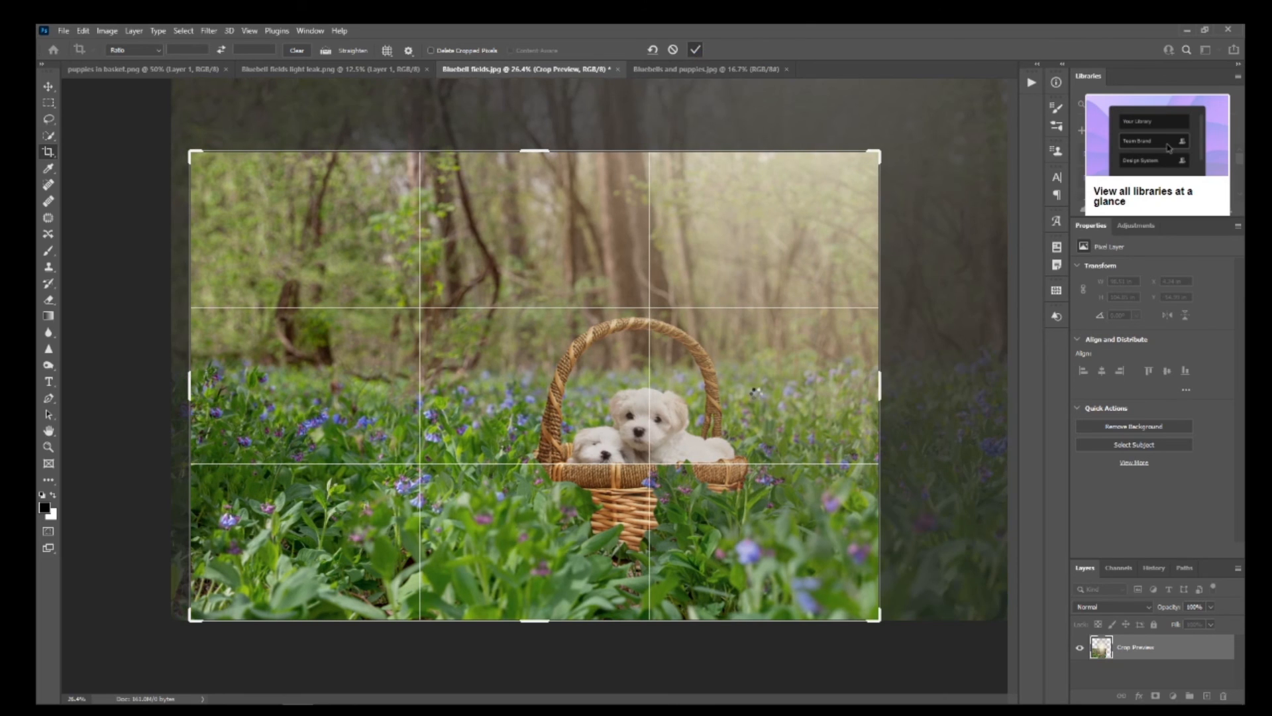